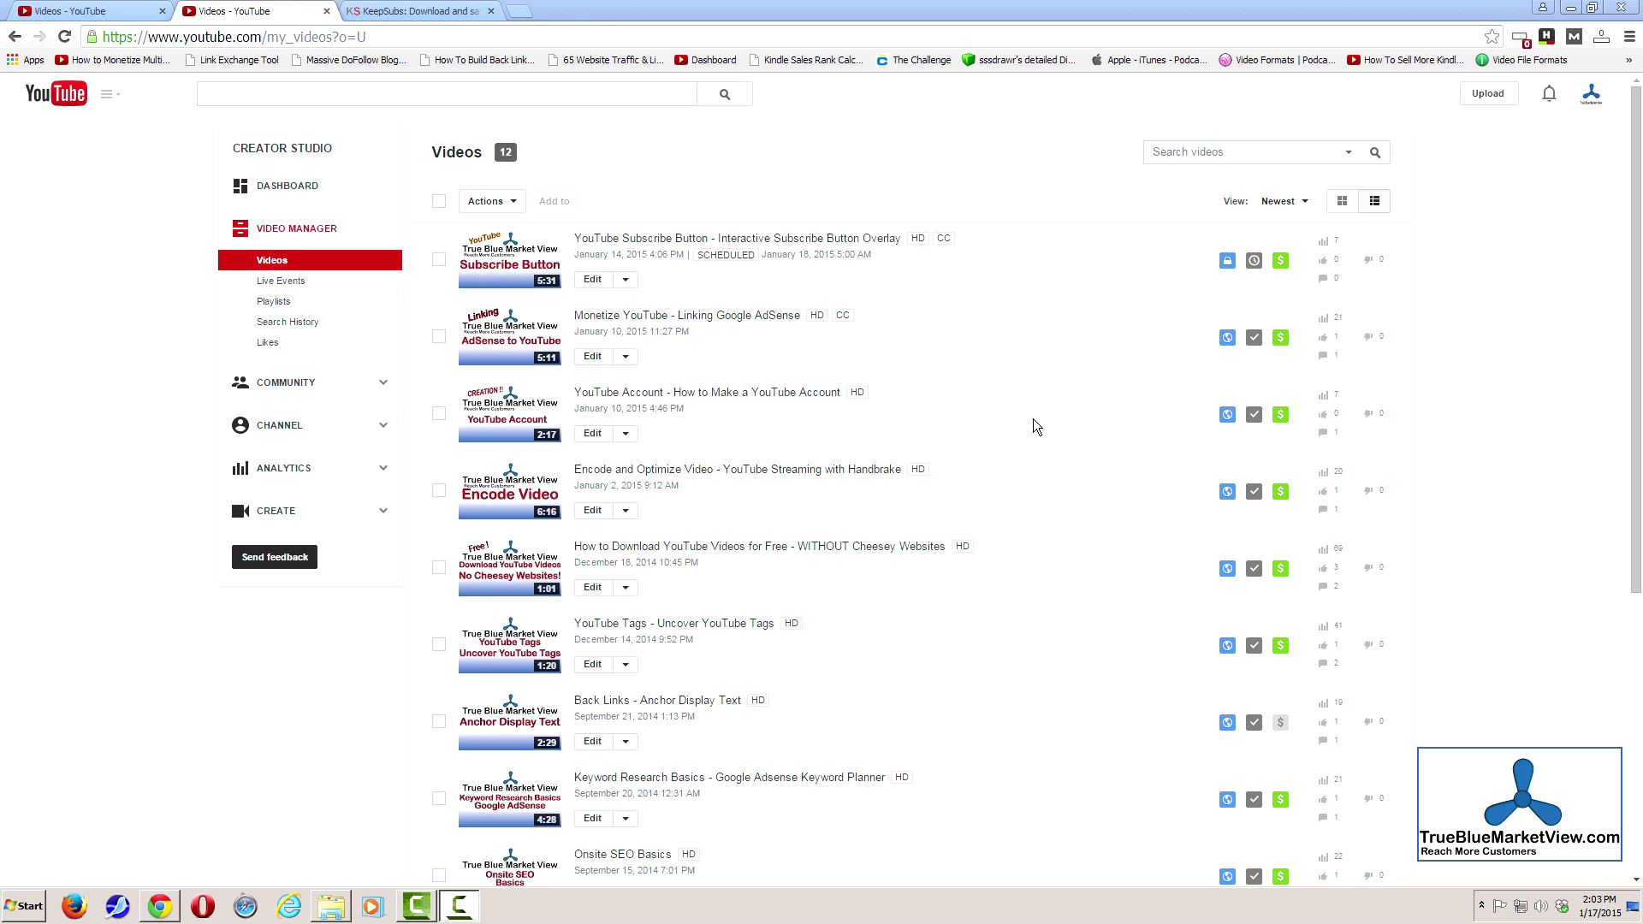
Open the Edit dropdown for the 'YouTube Account - How to Make a YouTube Account' video in Video Manager
click(887, 147)
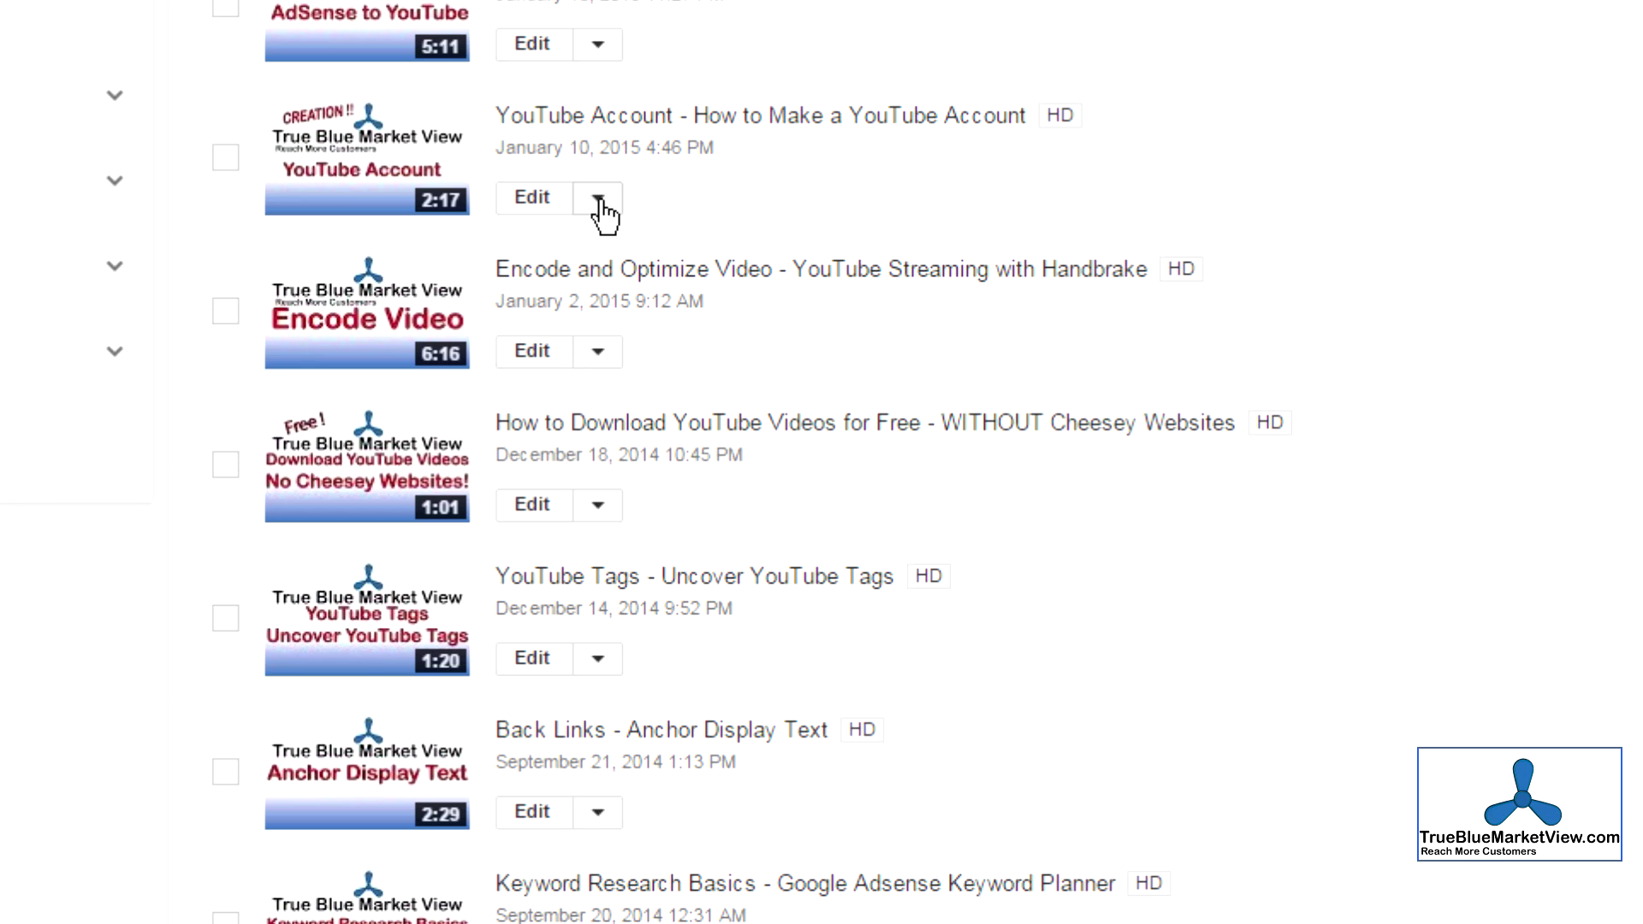
click(599, 201)
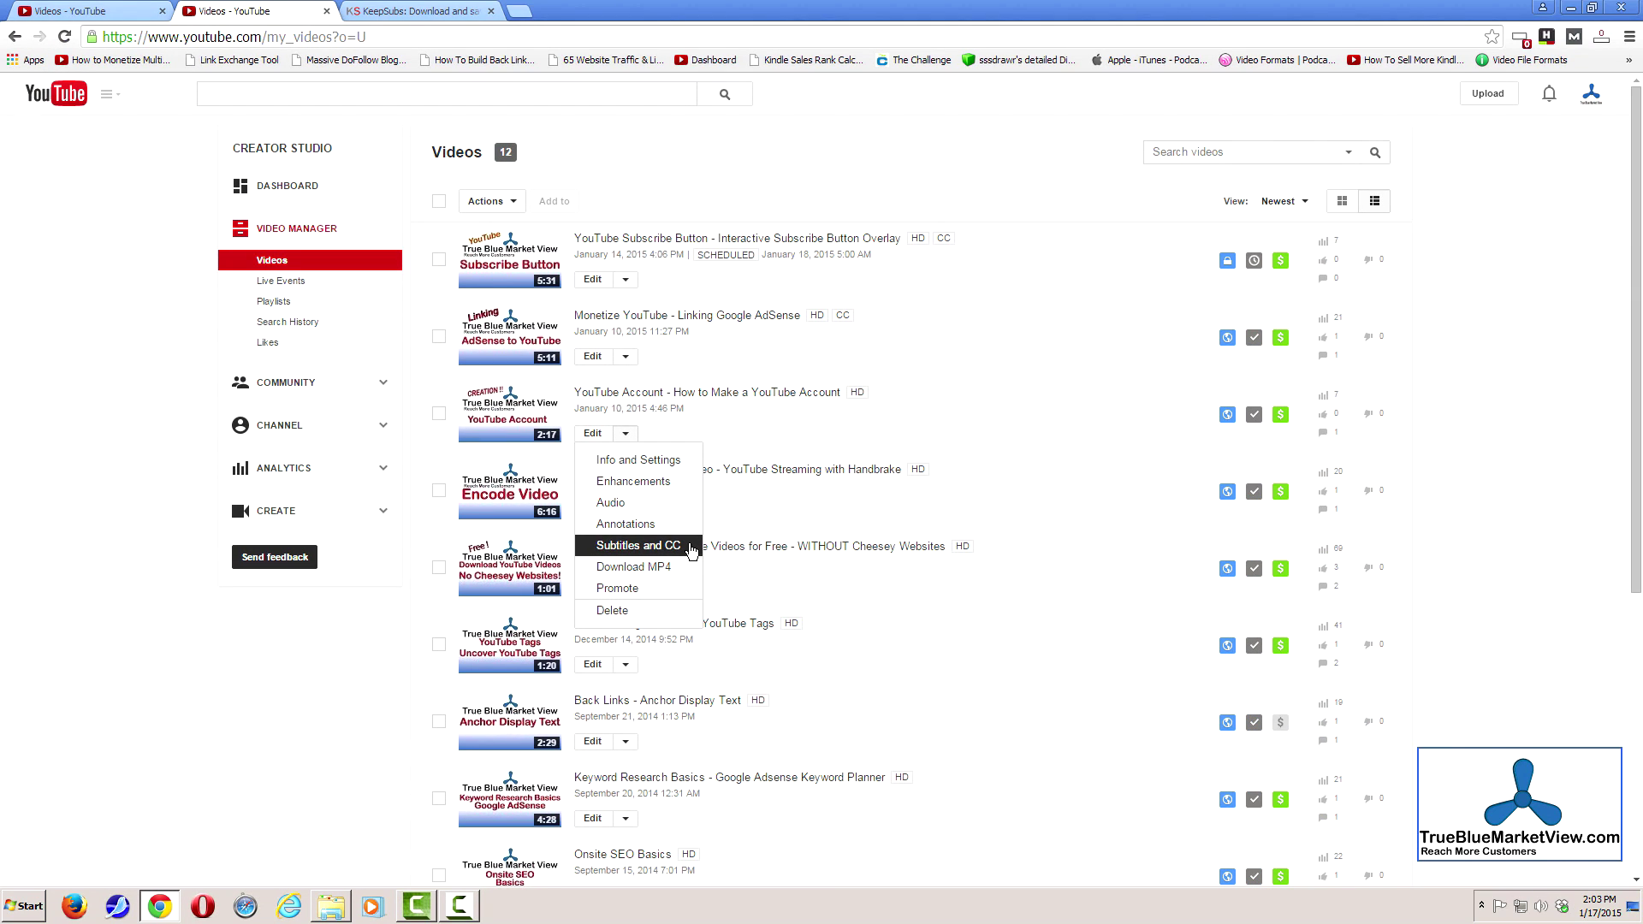
On Subtitles and CC, set the video language to English and make it the default for new uploads
click(691, 550)
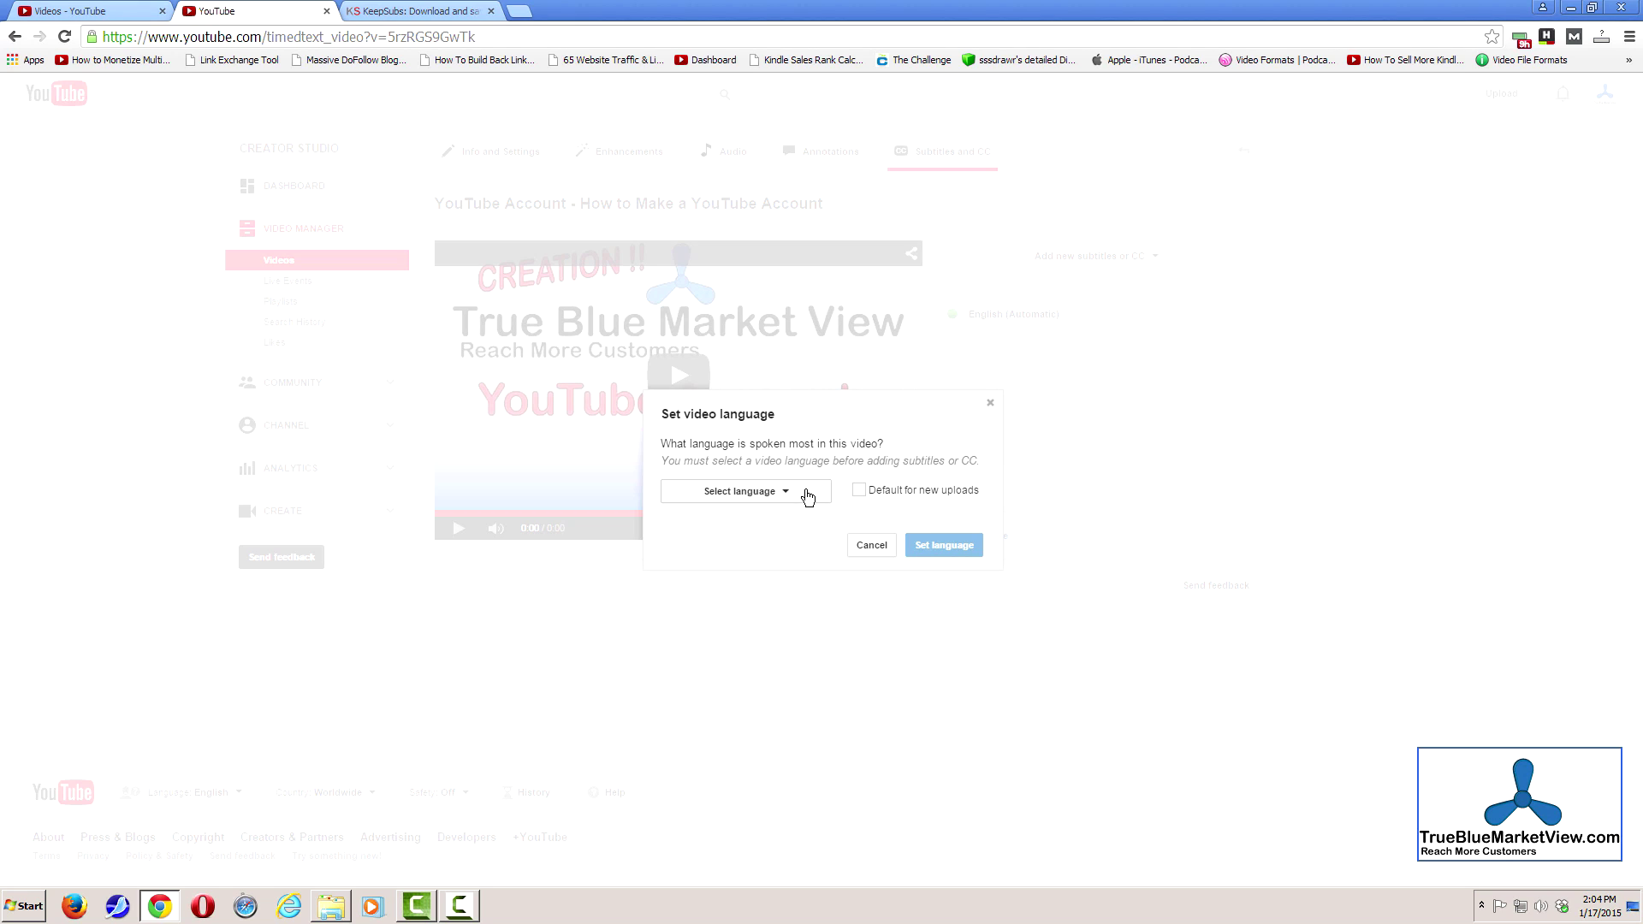
click(808, 496)
click(755, 520)
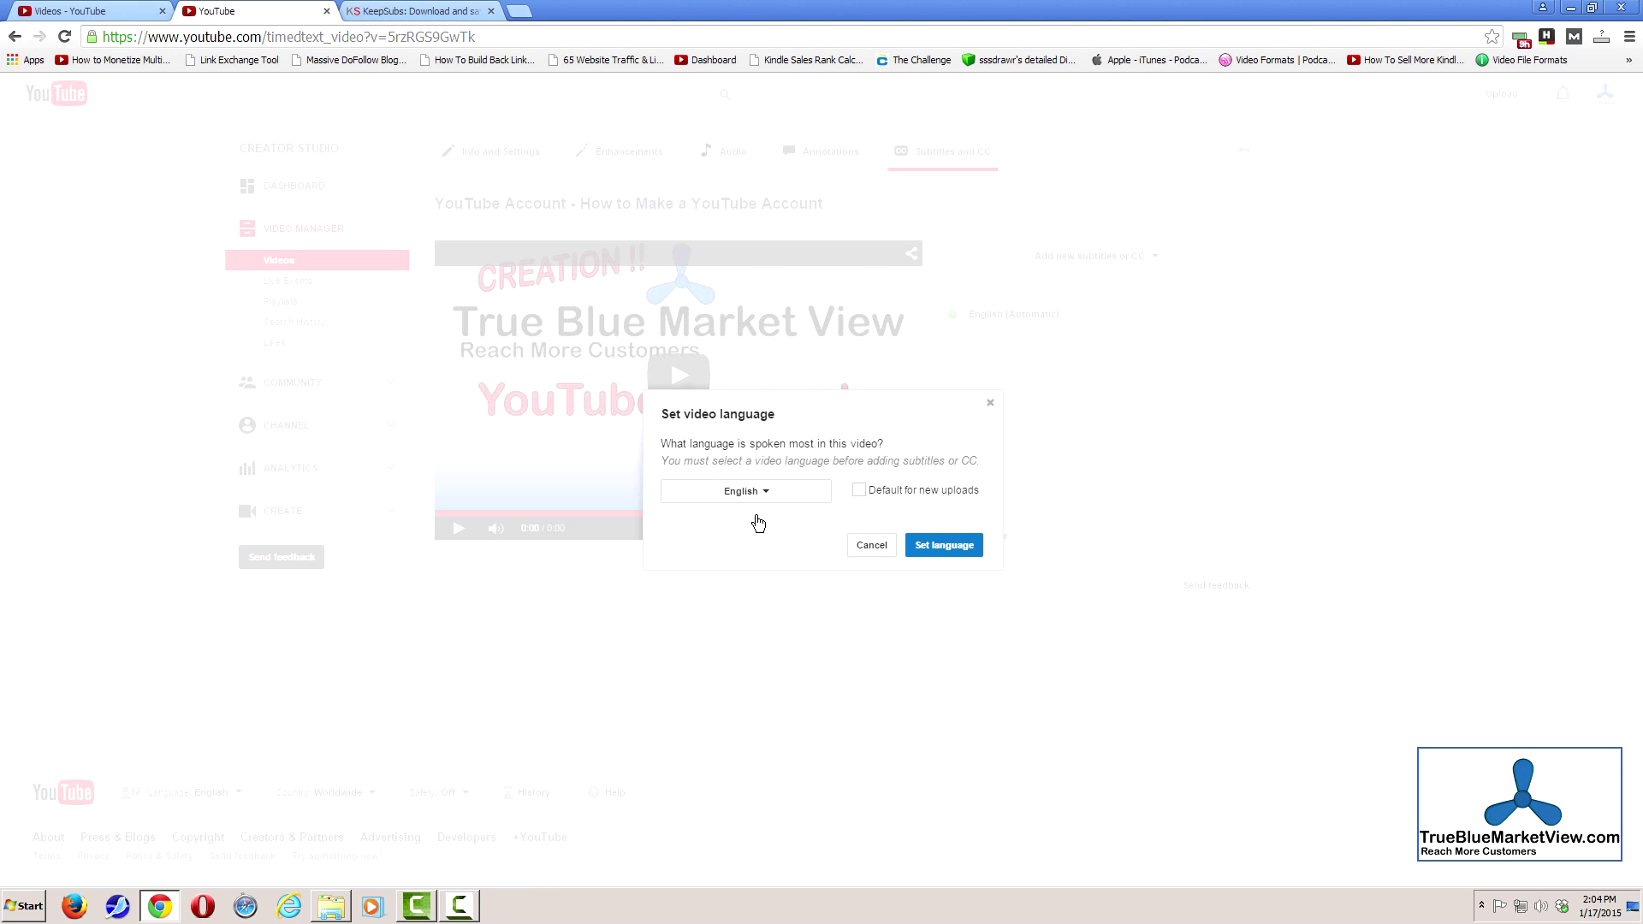
click(859, 490)
click(945, 546)
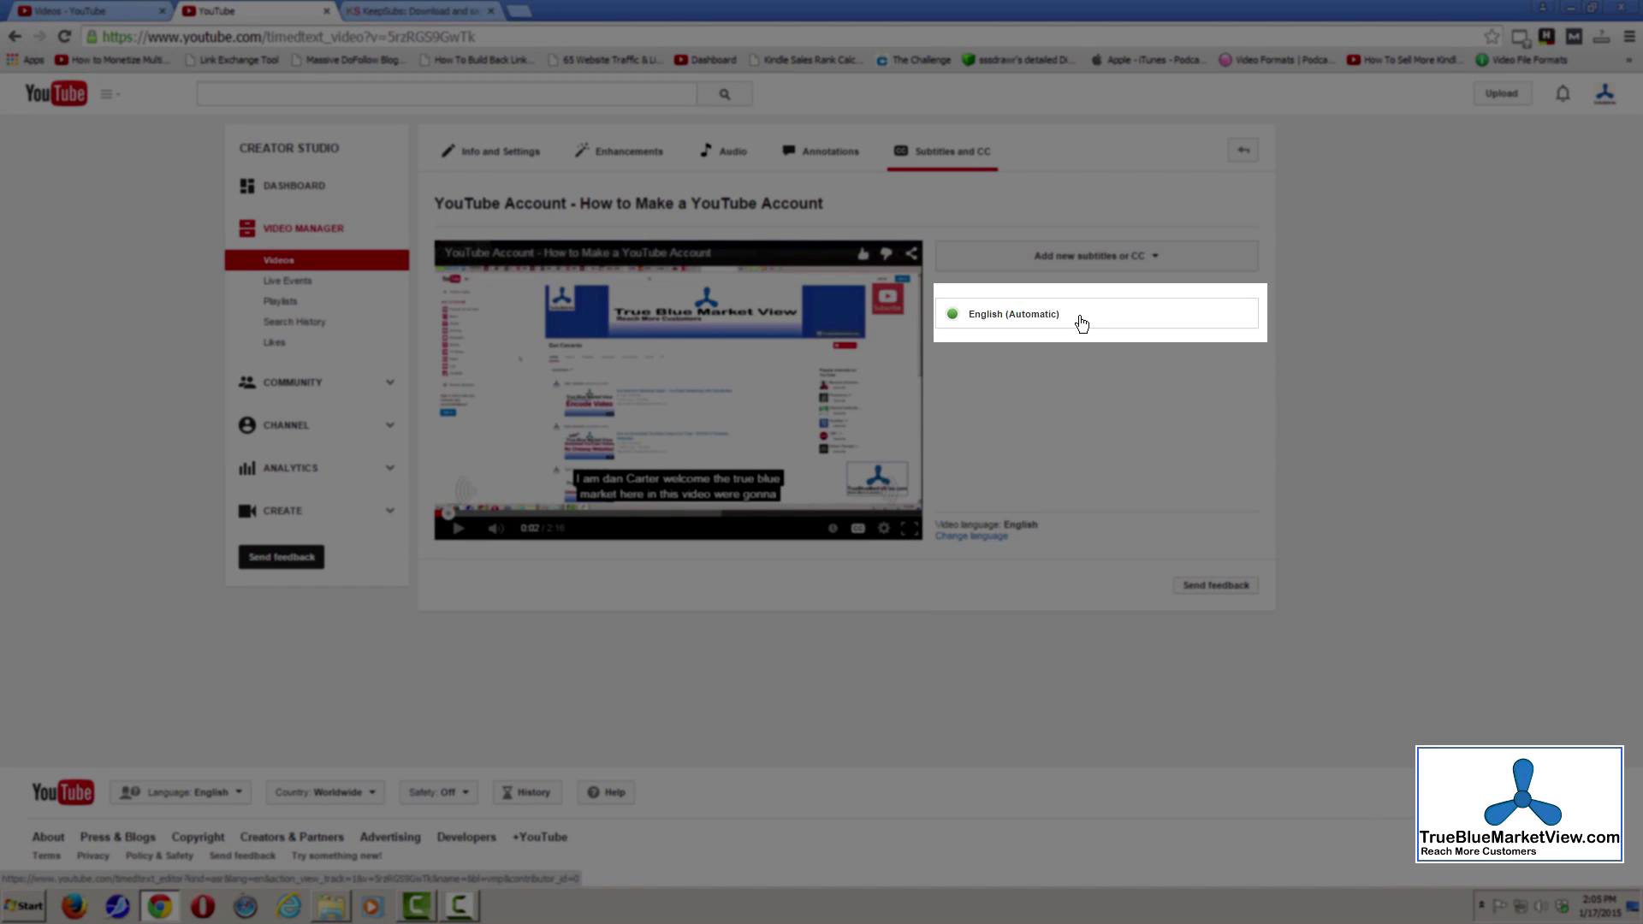
Open the English (Automatic) caption track in the subtitle editor
click(1081, 322)
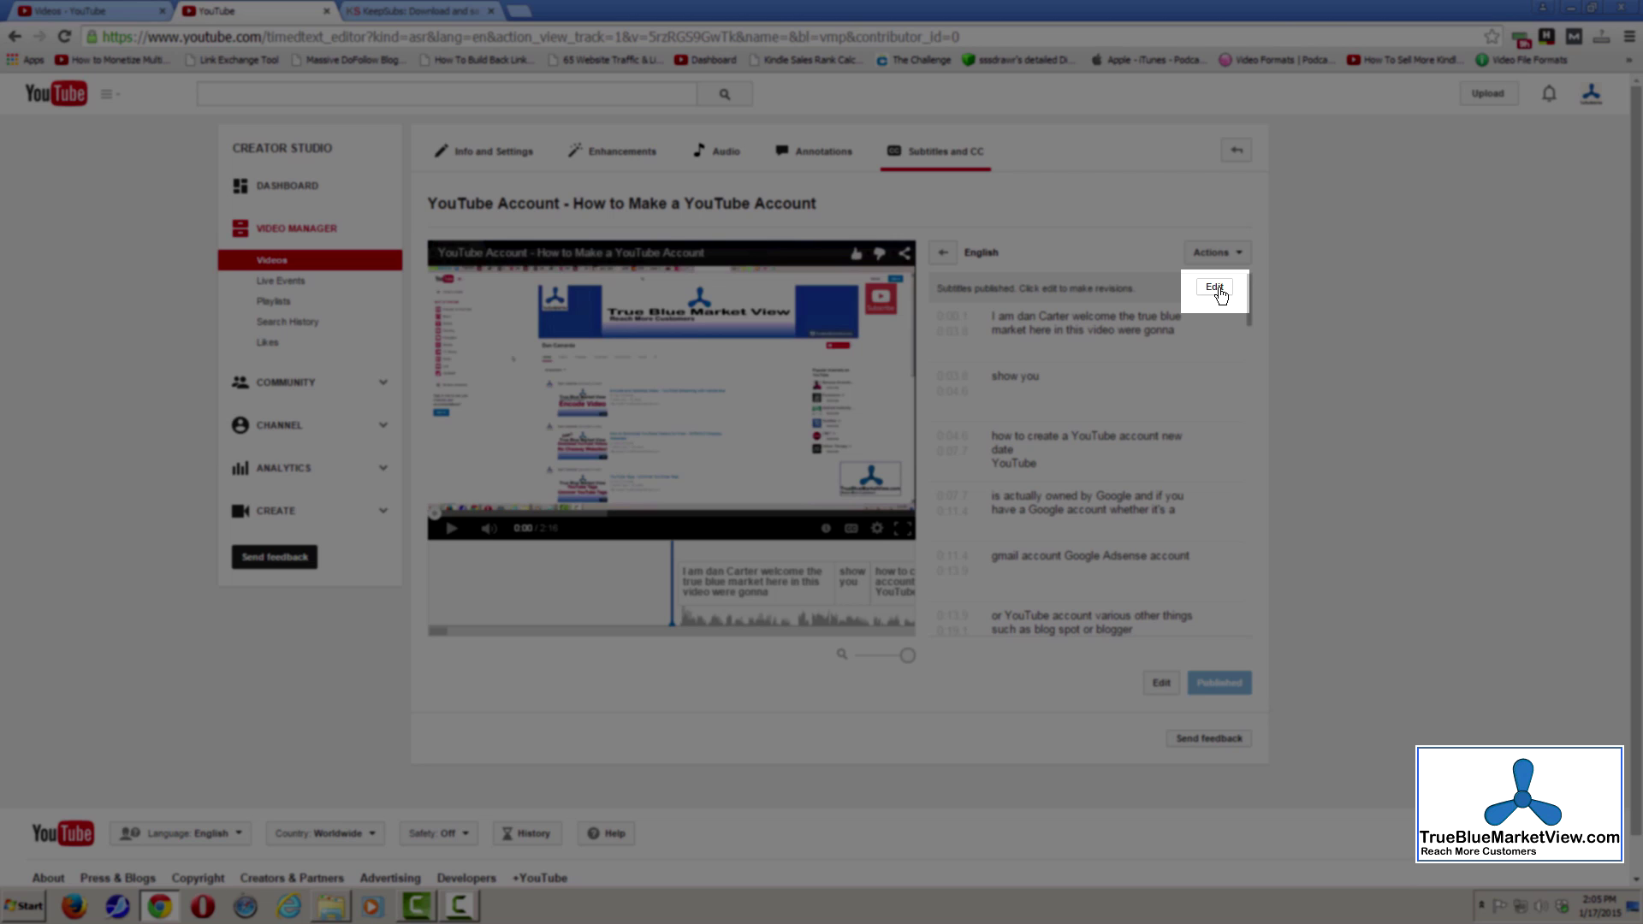
Switch the English (Automatic) captions to edit mode and fix the opening lines' wording and punctuation
click(1217, 289)
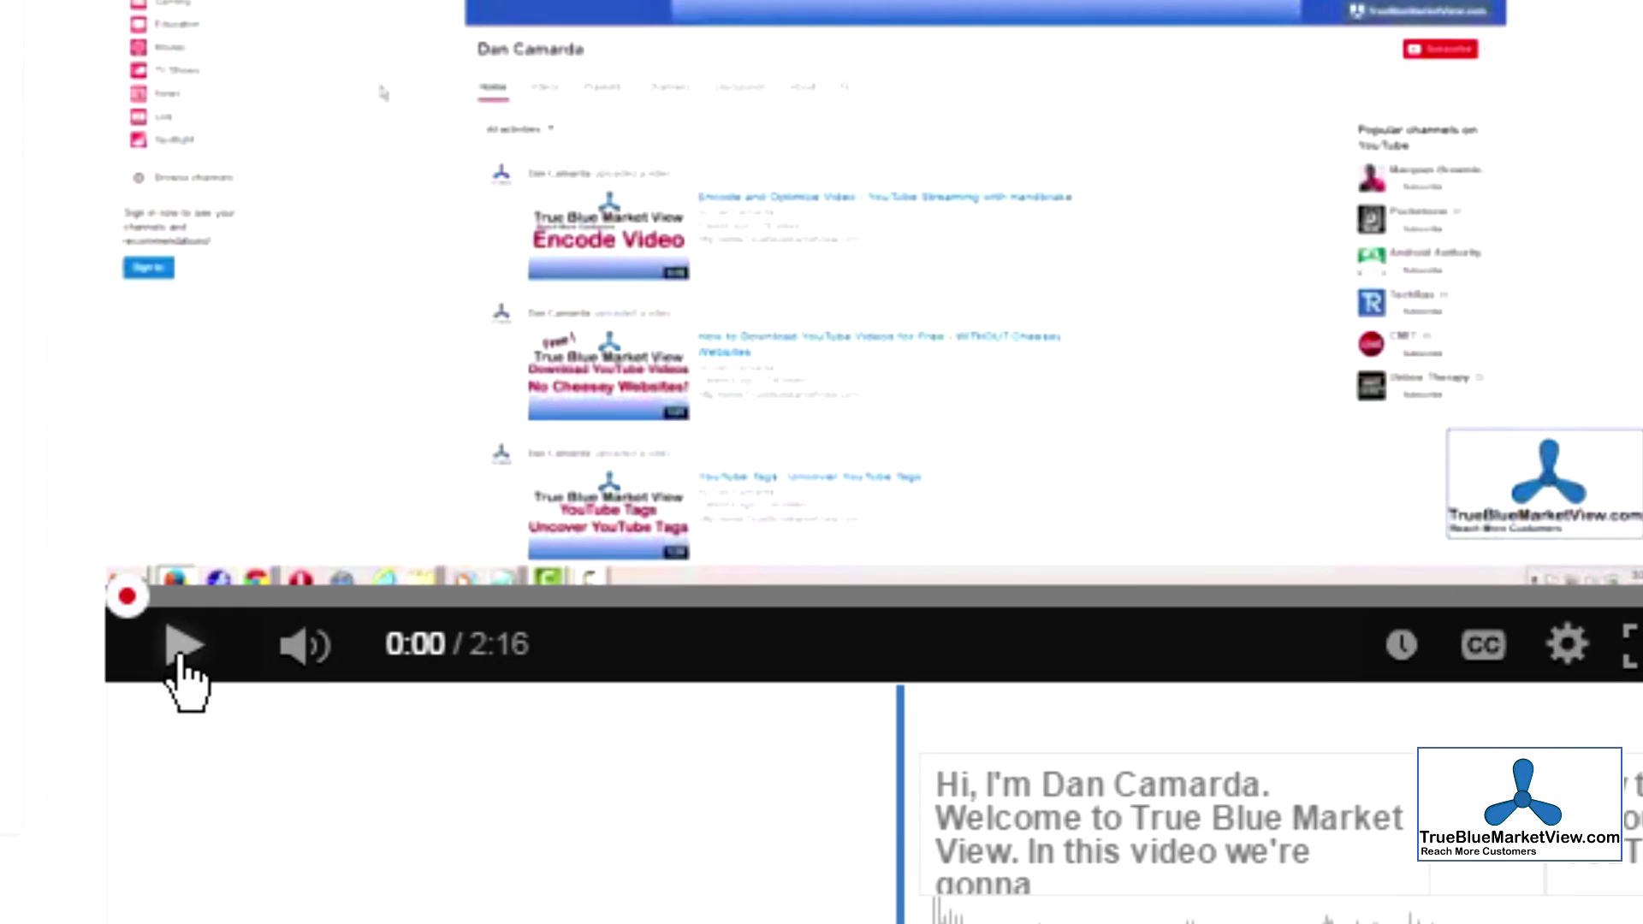
Play the video and correct captions through 1:09, covering the password, birthday and Google Plus profile lines
click(451, 528)
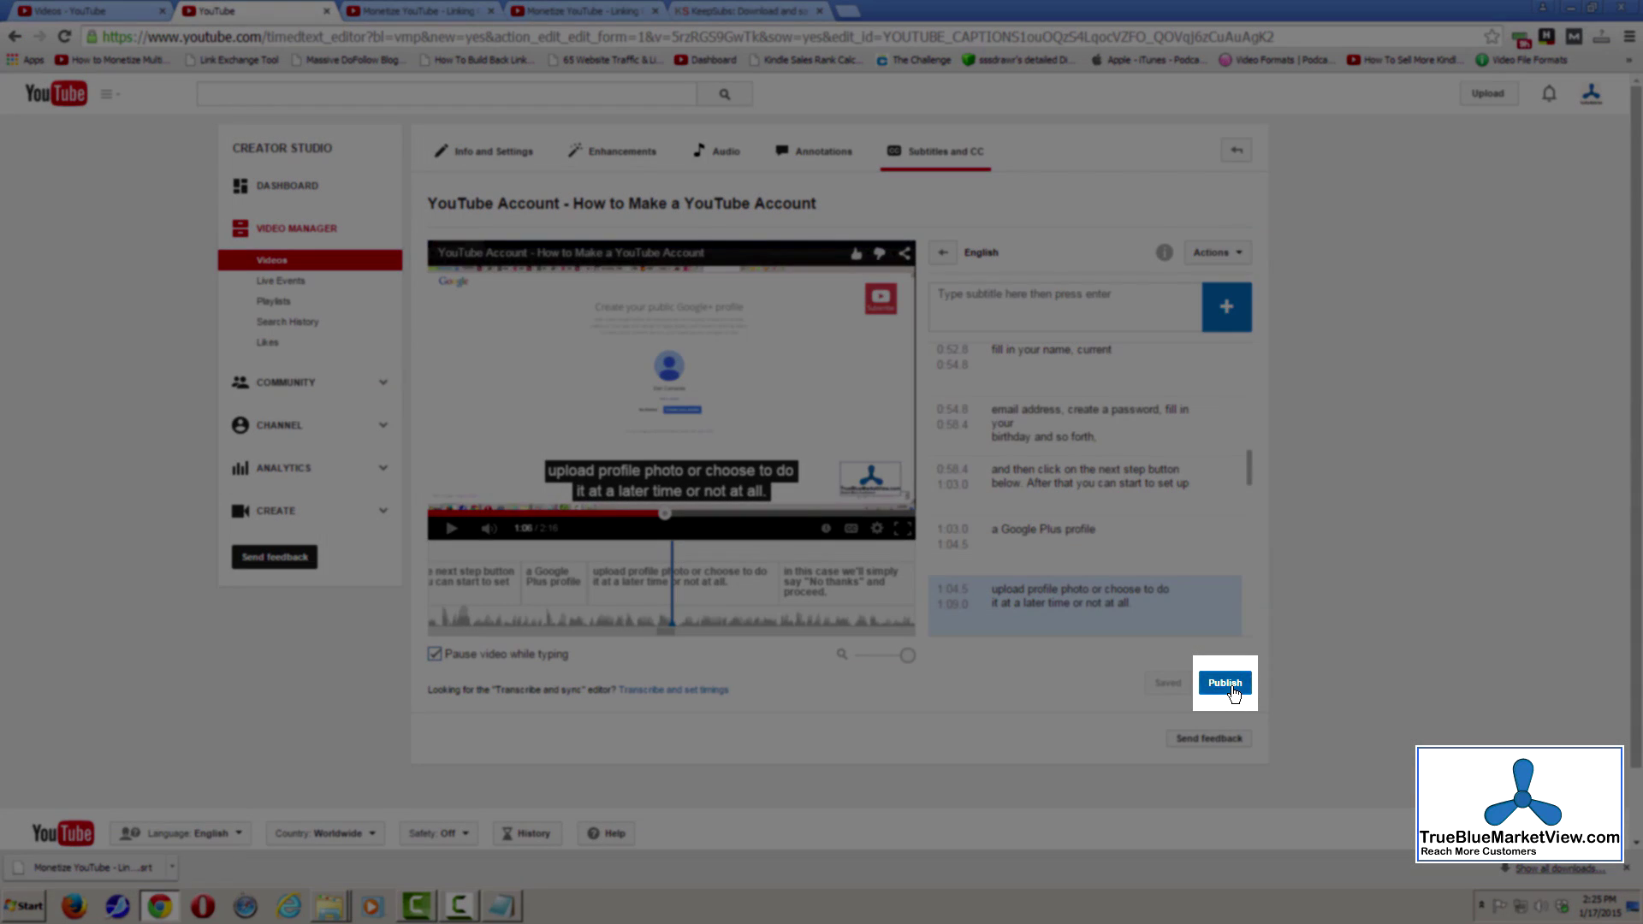
Publish the corrected captions, then go to the Monetize YouTube - Linking Google AdSense video's subtitles
click(1233, 692)
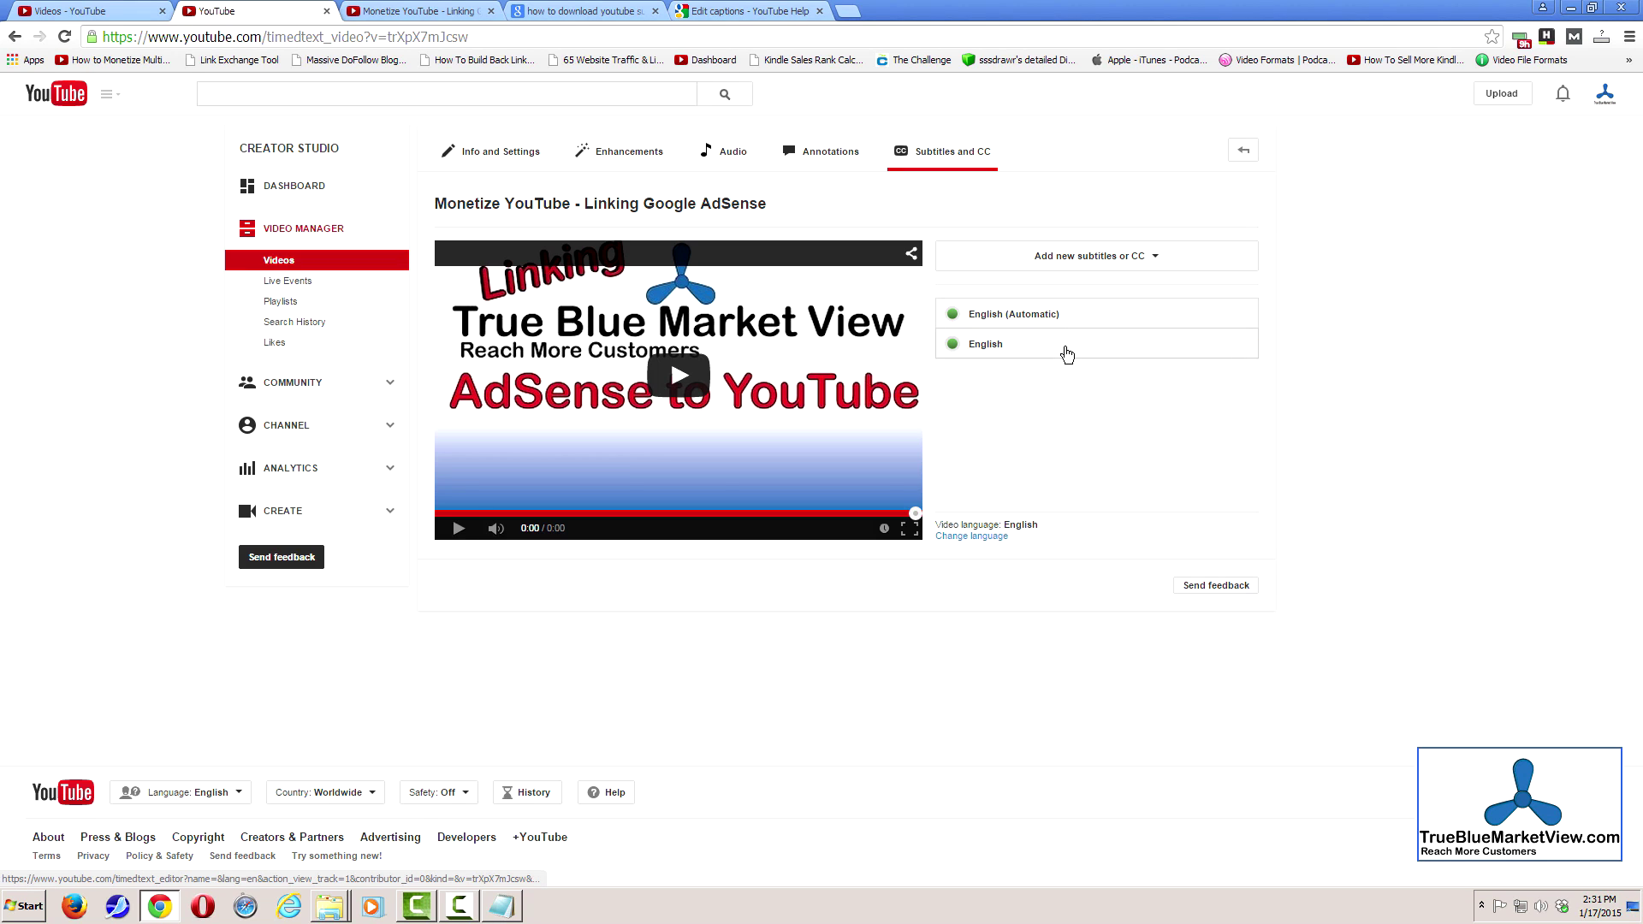
Download the Monetize YouTube video's English caption track as captions.srt
click(1067, 353)
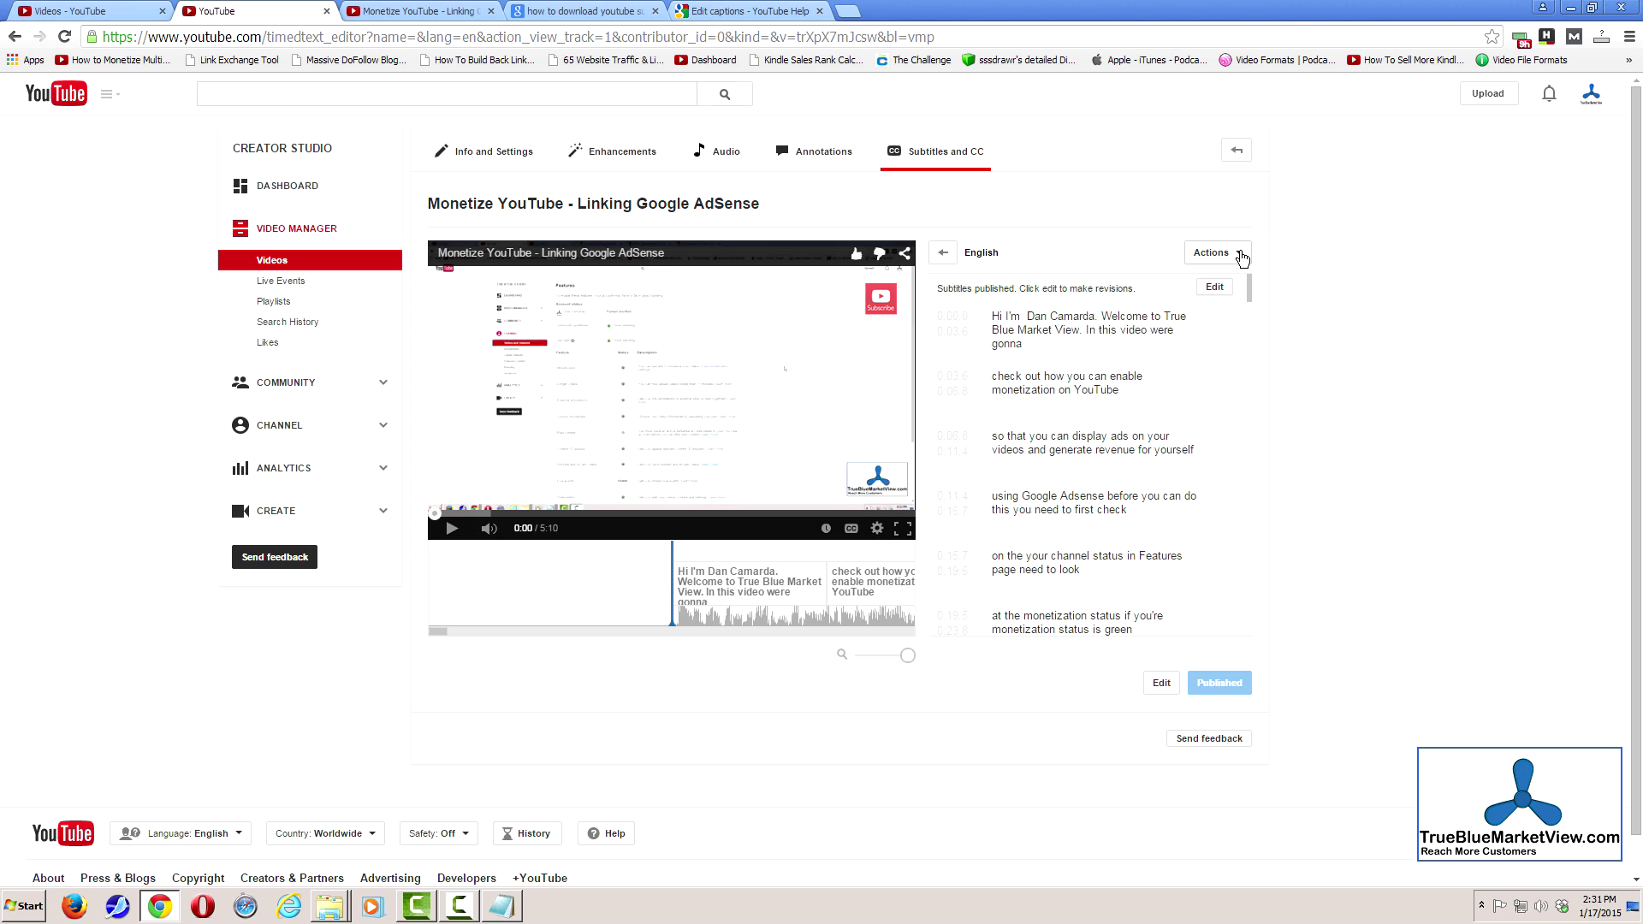
click(1240, 256)
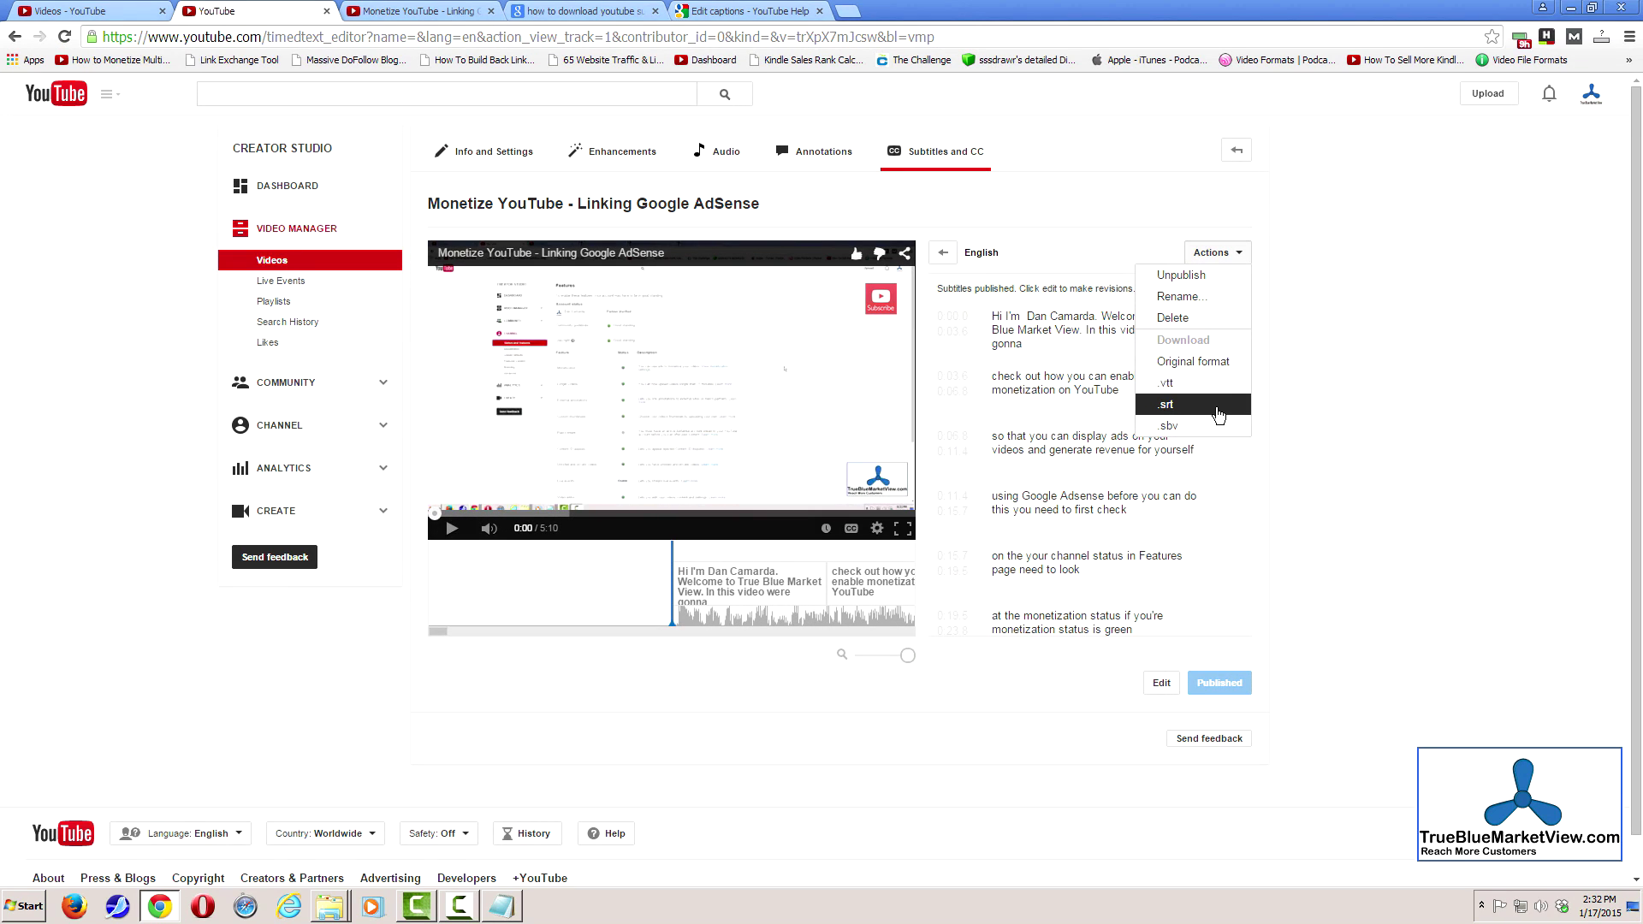
click(1218, 411)
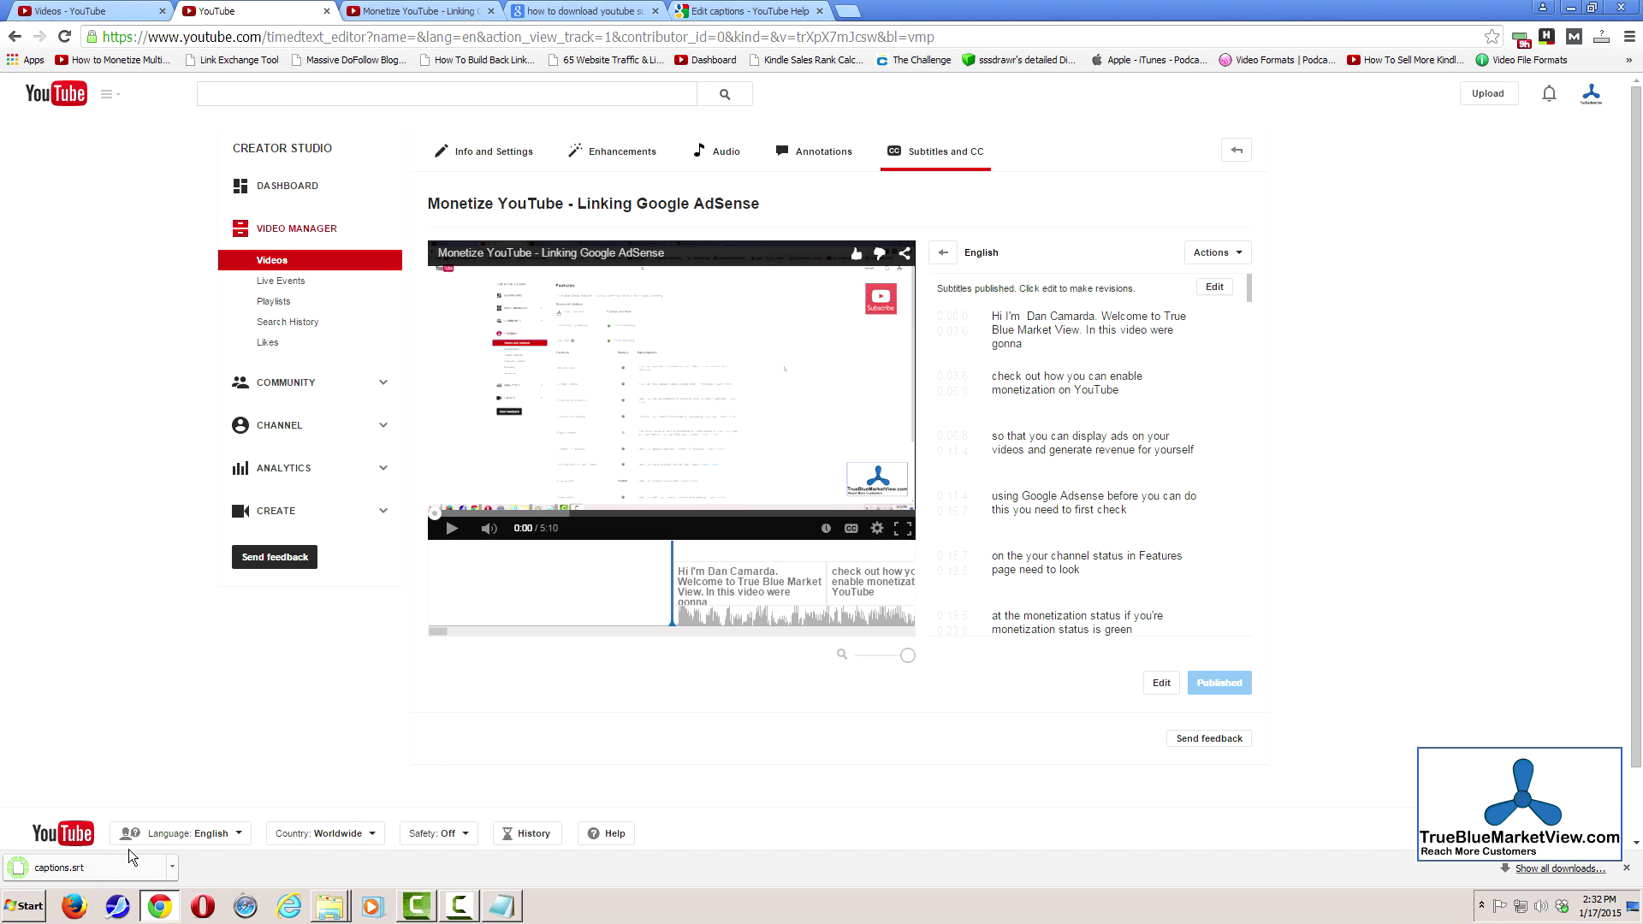
Locate captions.srt in Downloads and choose to open it with a program from the installed list
right_click(110, 869)
click(141, 823)
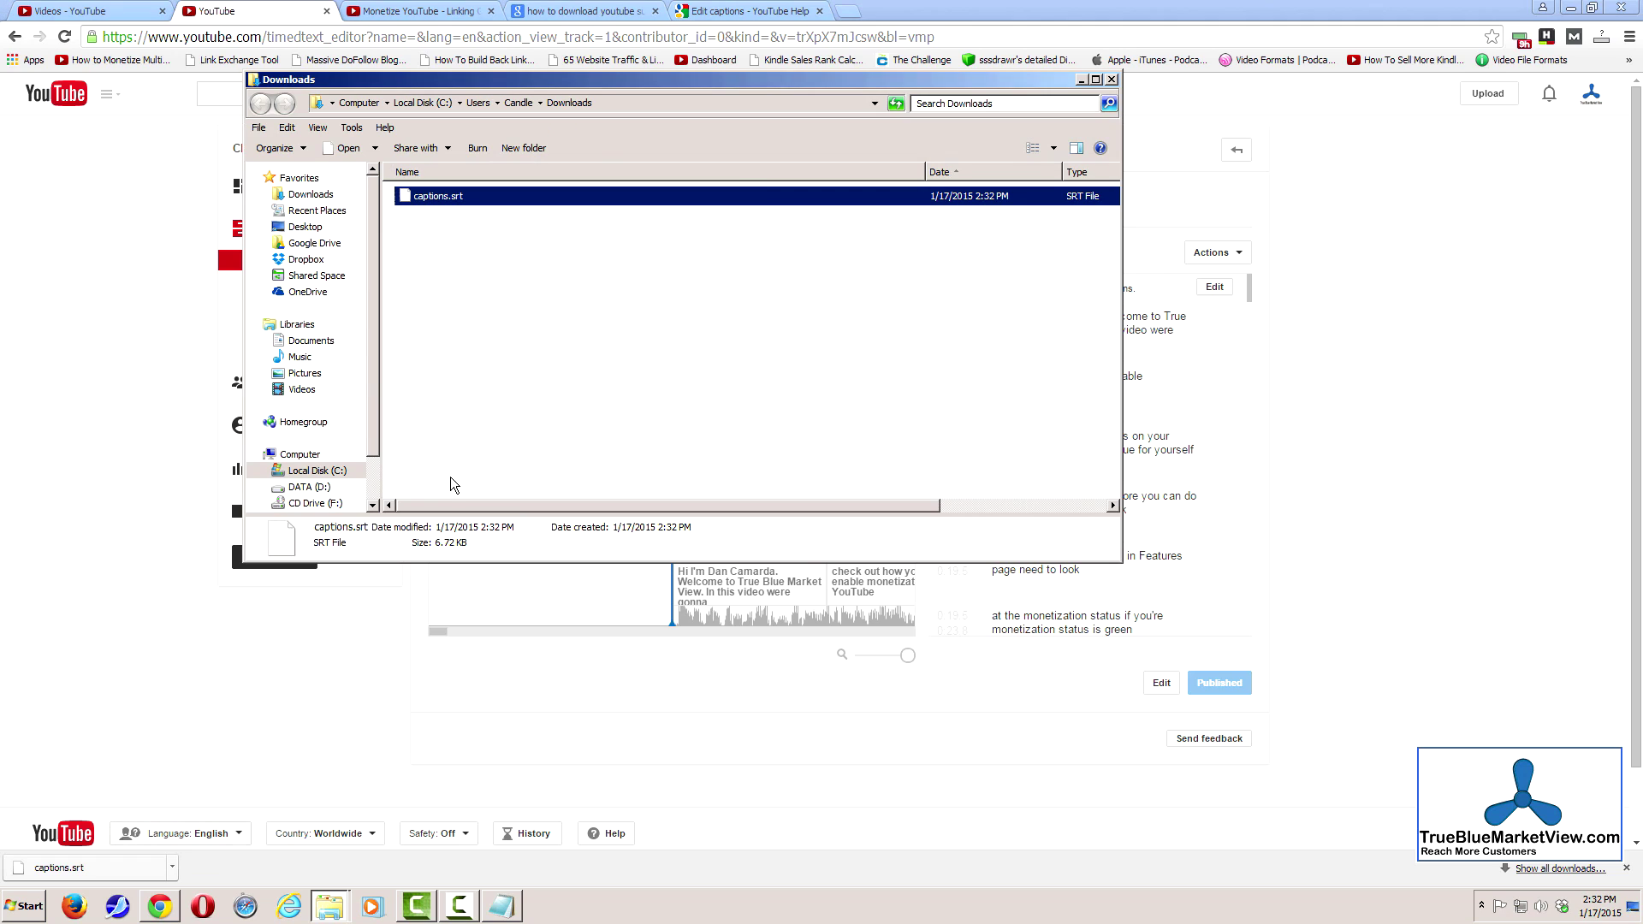
right_click(541, 197)
click(585, 210)
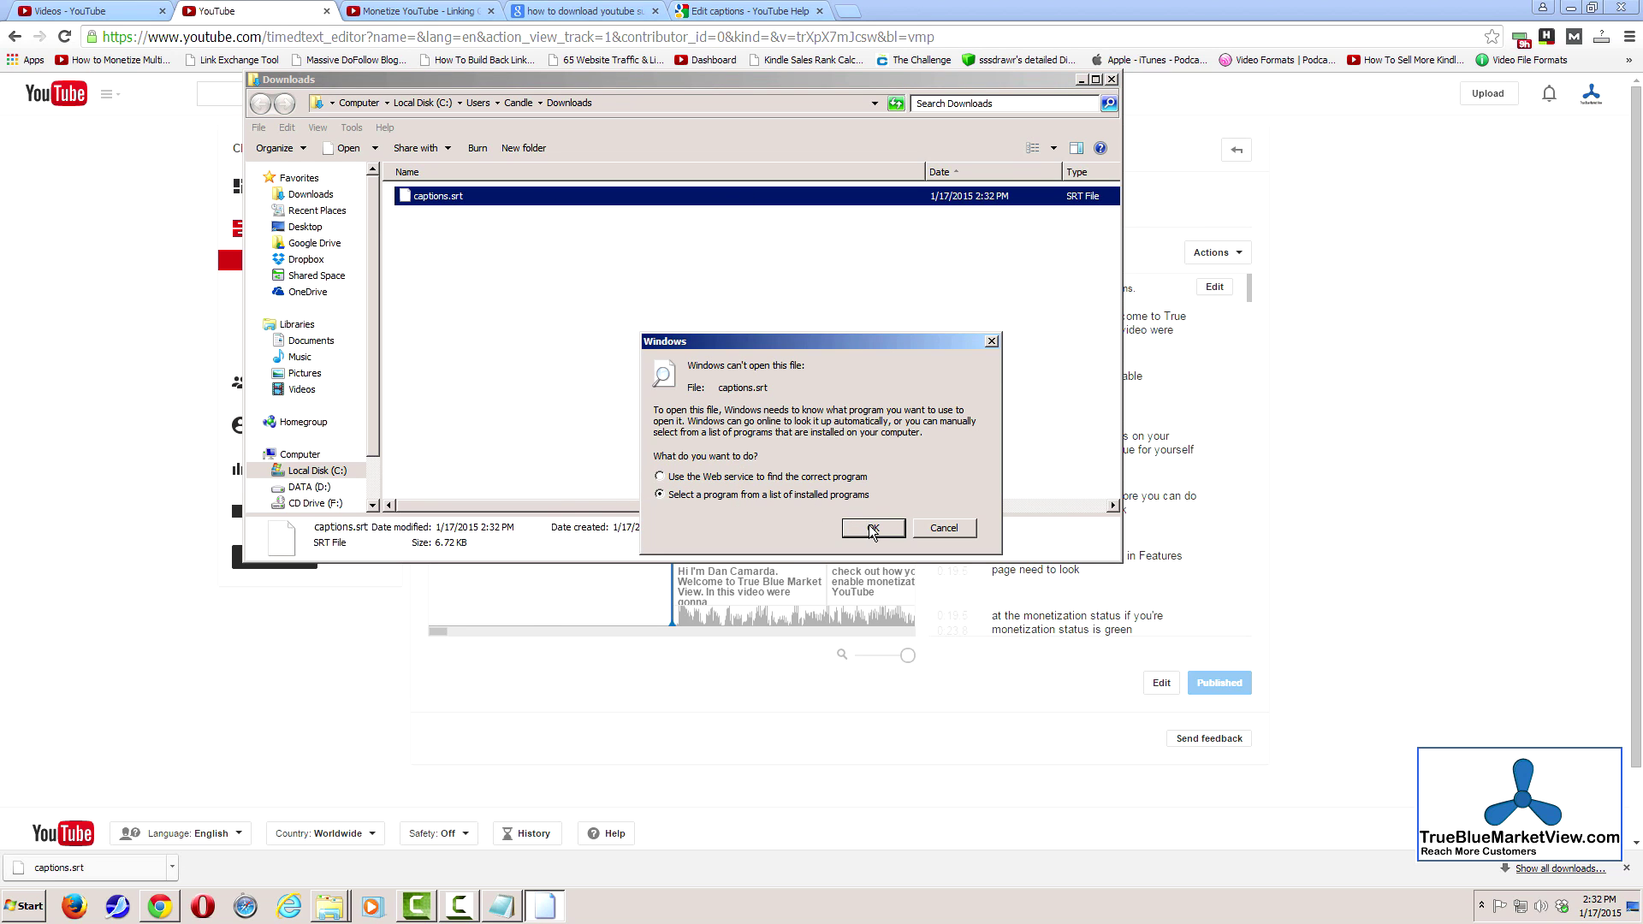
click(871, 529)
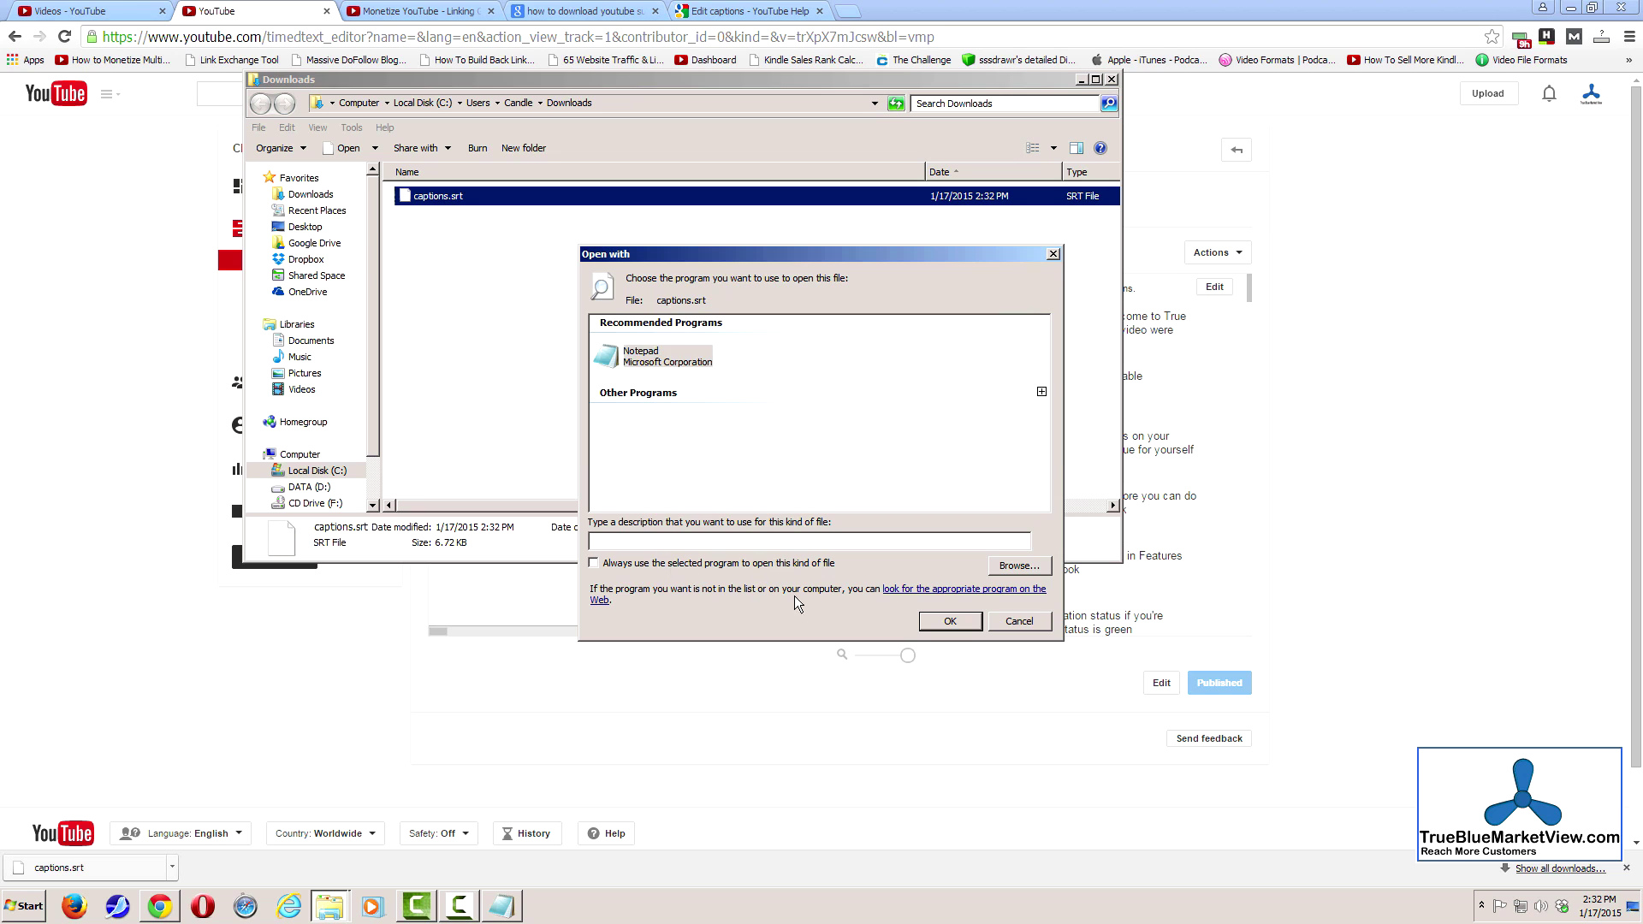
Open captions.srt in maximized Notepad and rewrite opening captions as 0:01 and 0:15 paragraphs with an AdSense heading
click(949, 620)
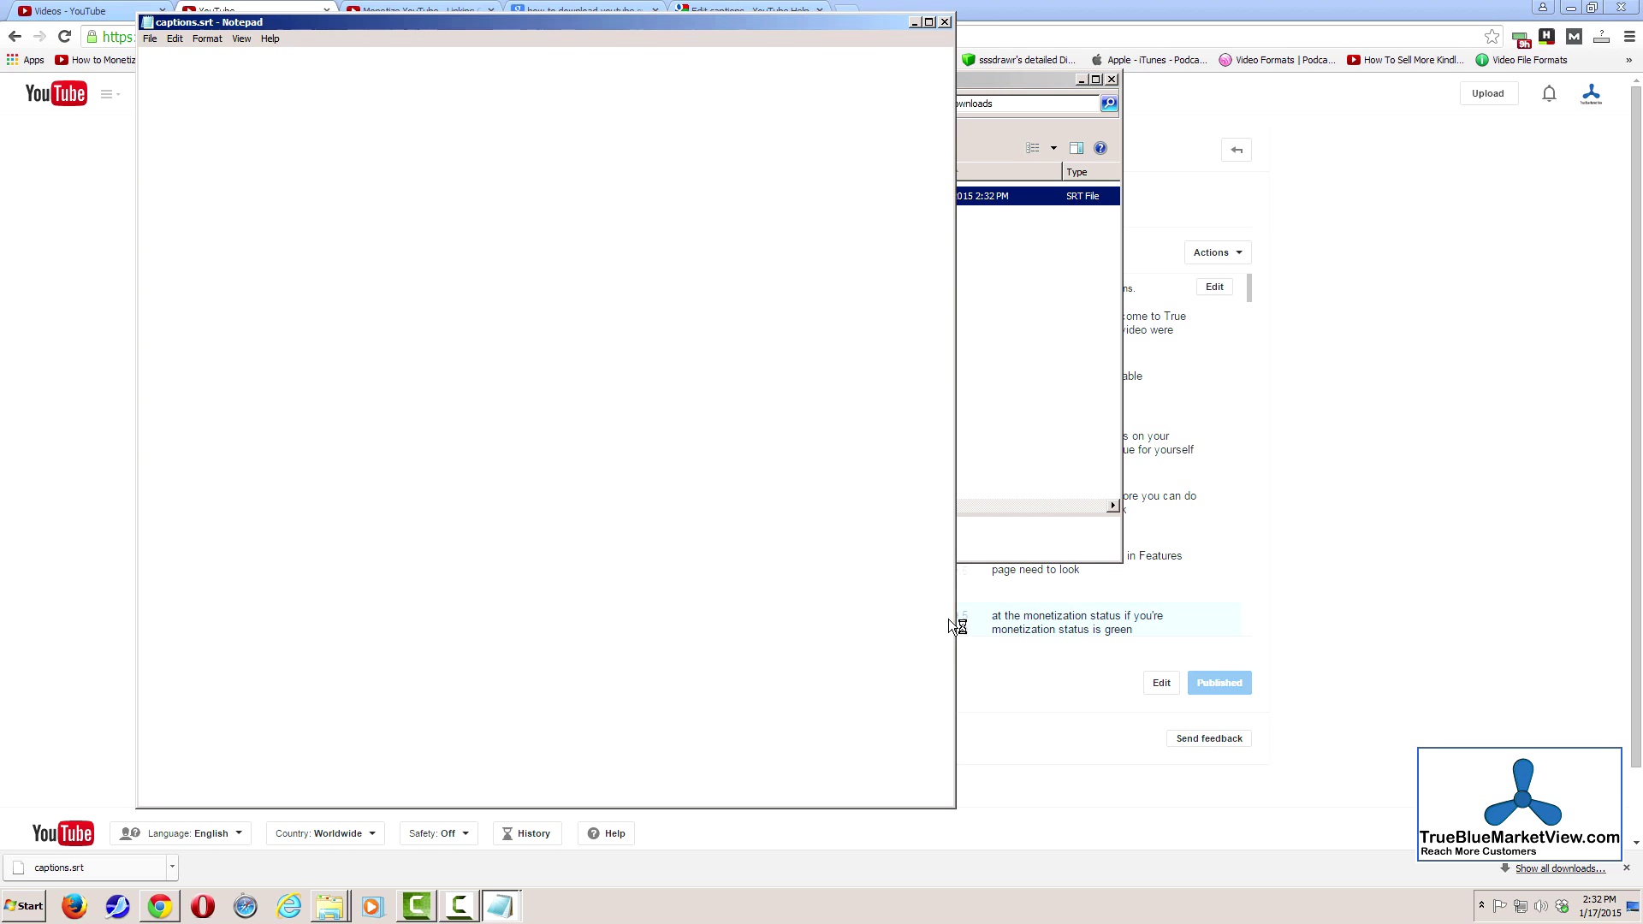
double_click(637, 23)
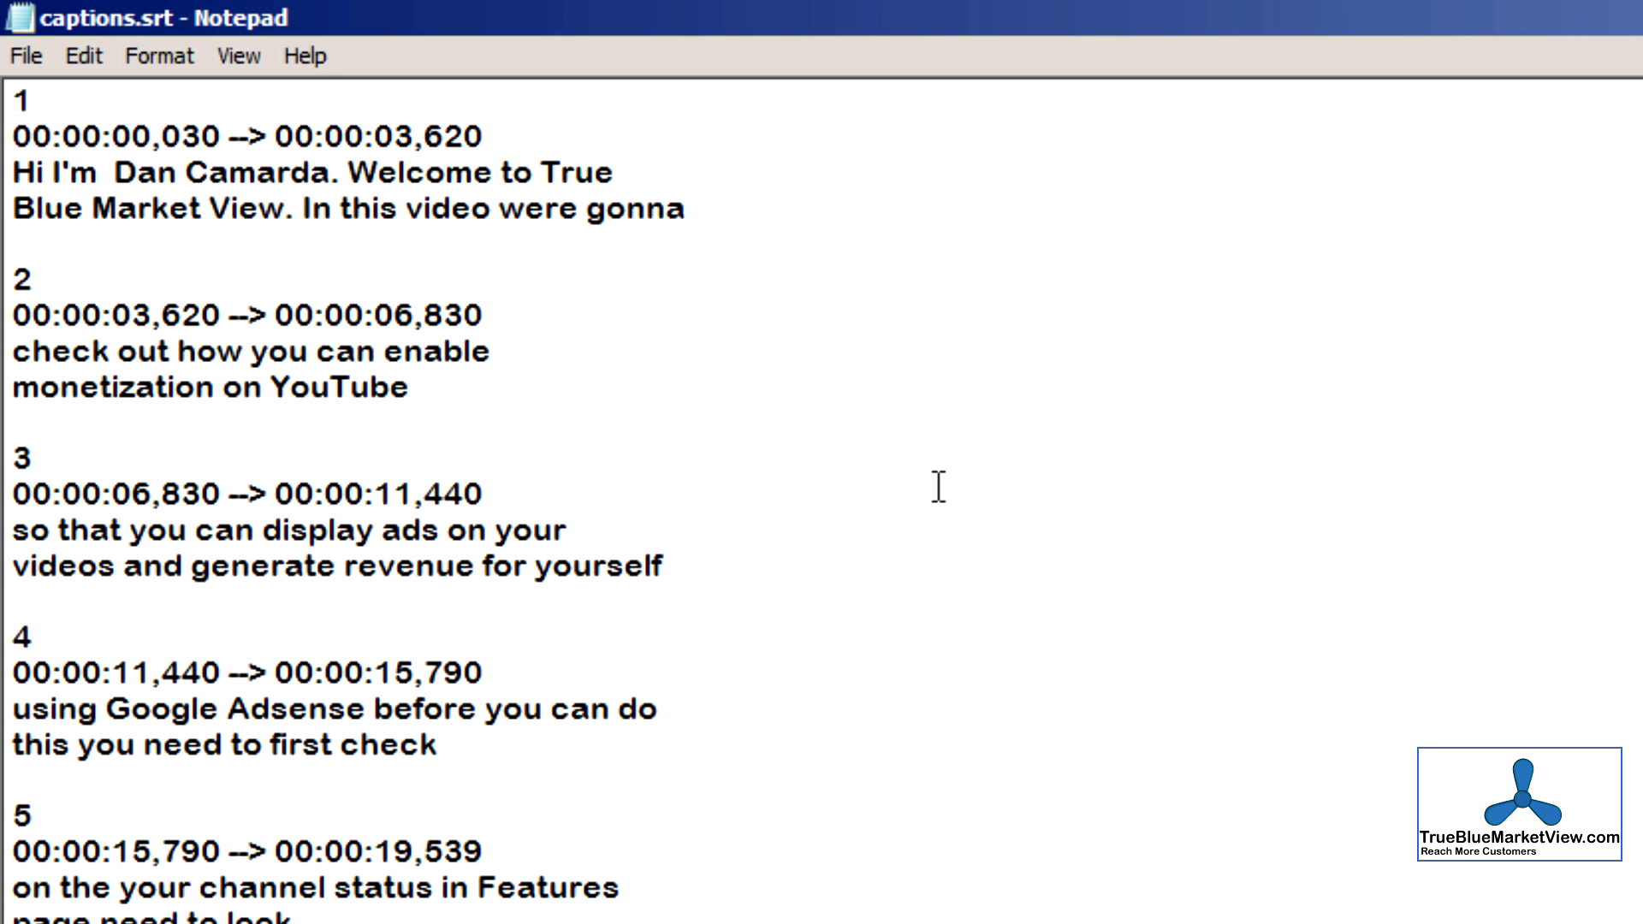
key(ctrl+z)
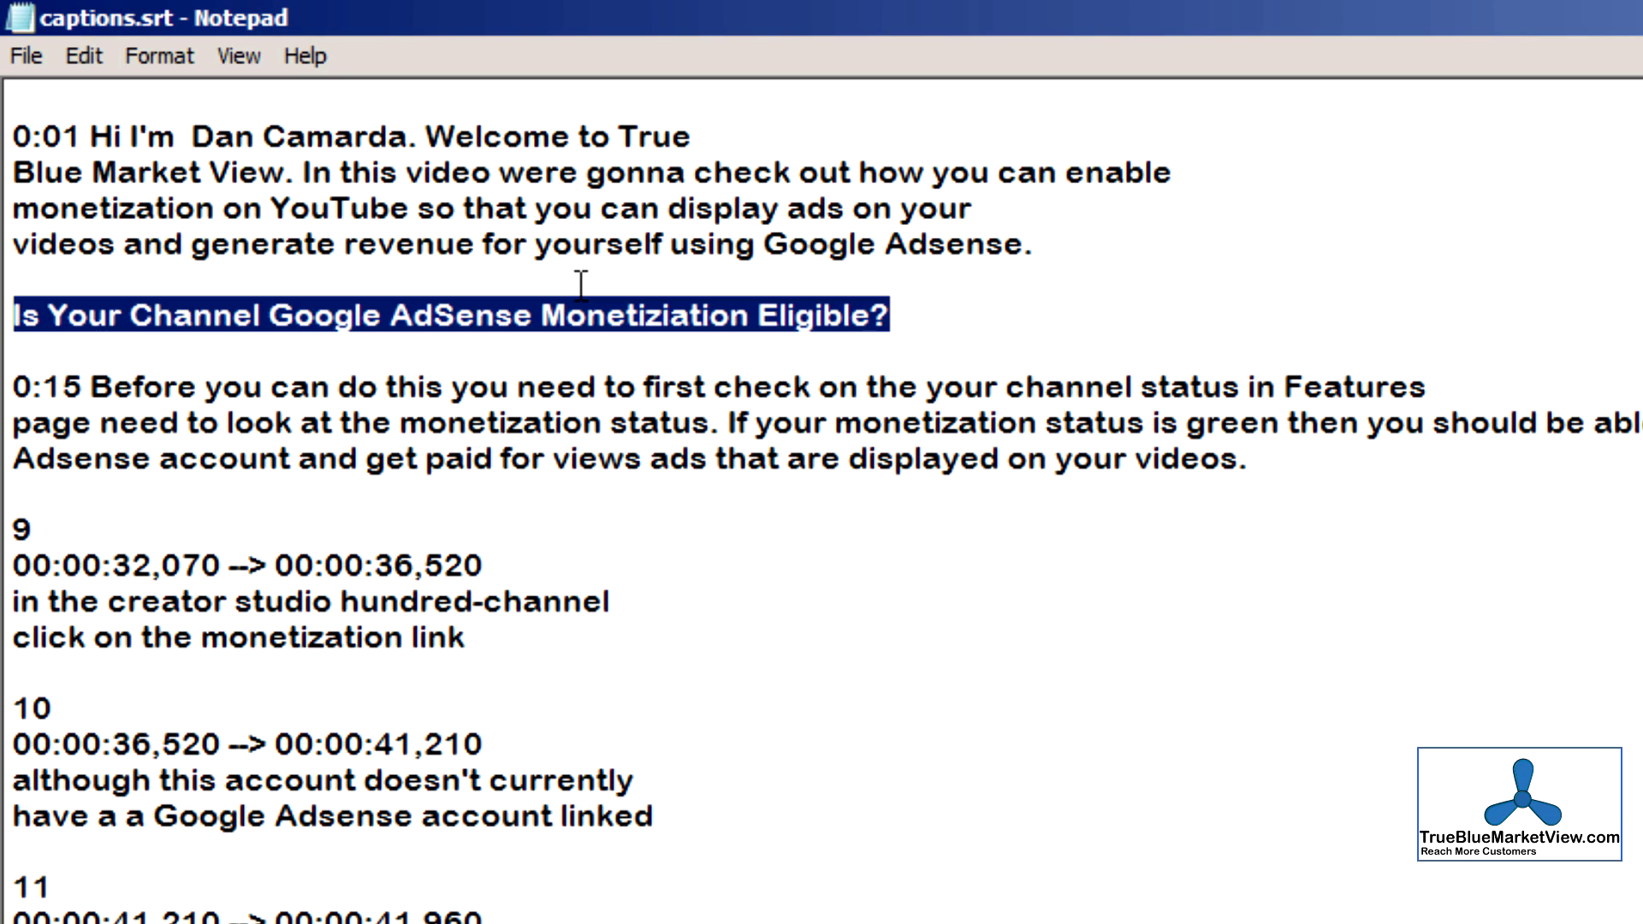
Select all of the cleaned transcript in Notepad and copy it
click(13, 601)
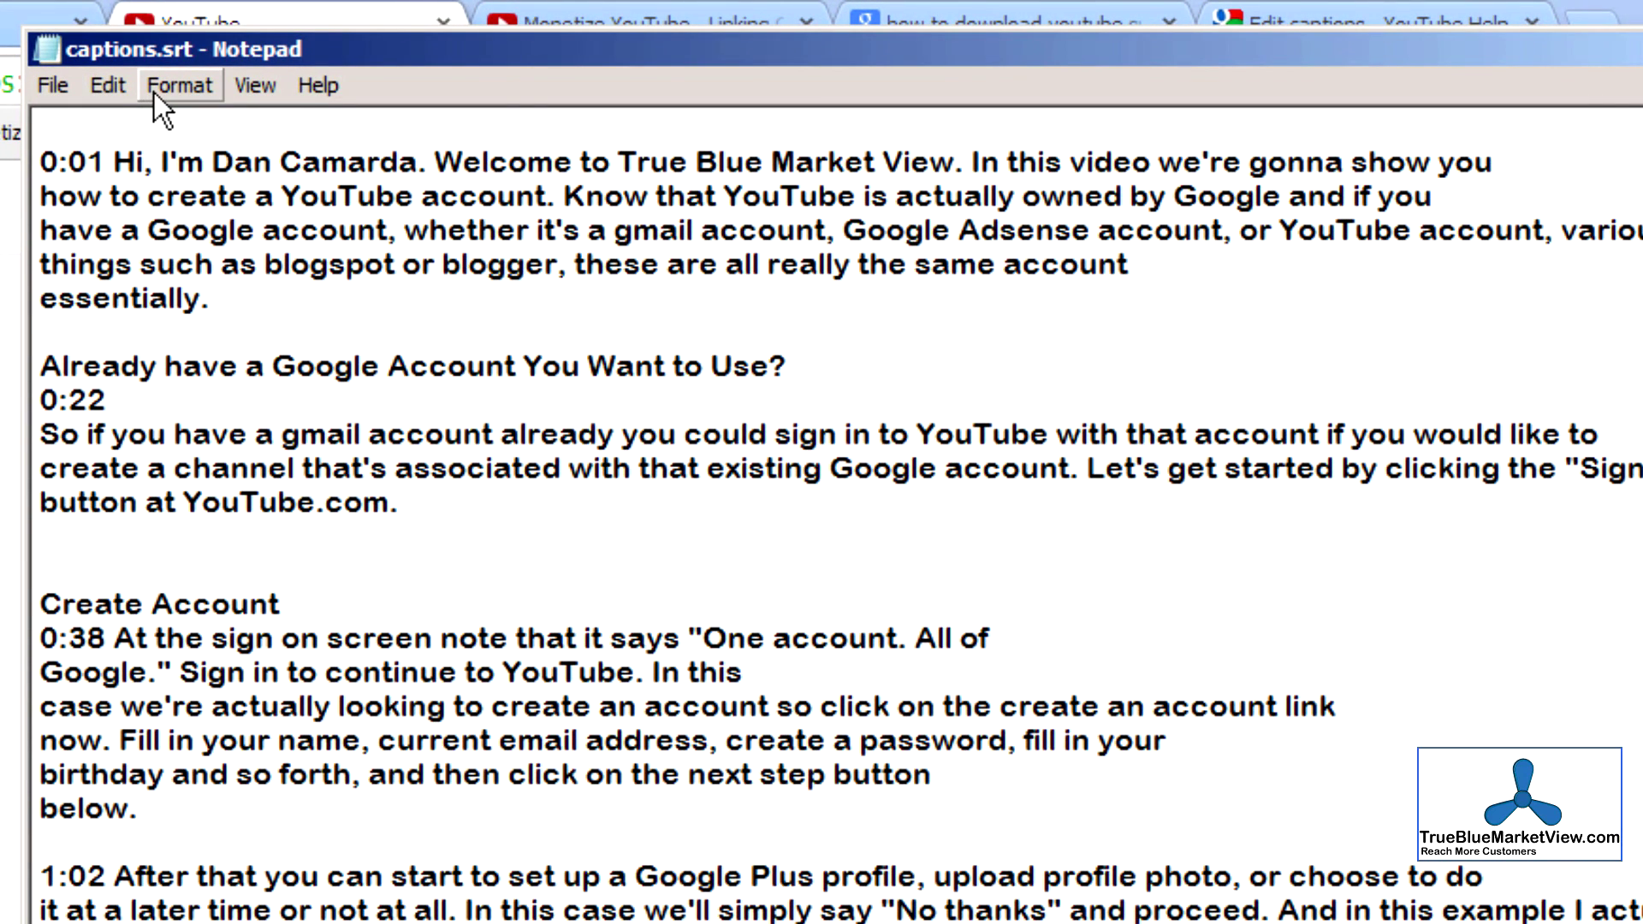
click(117, 88)
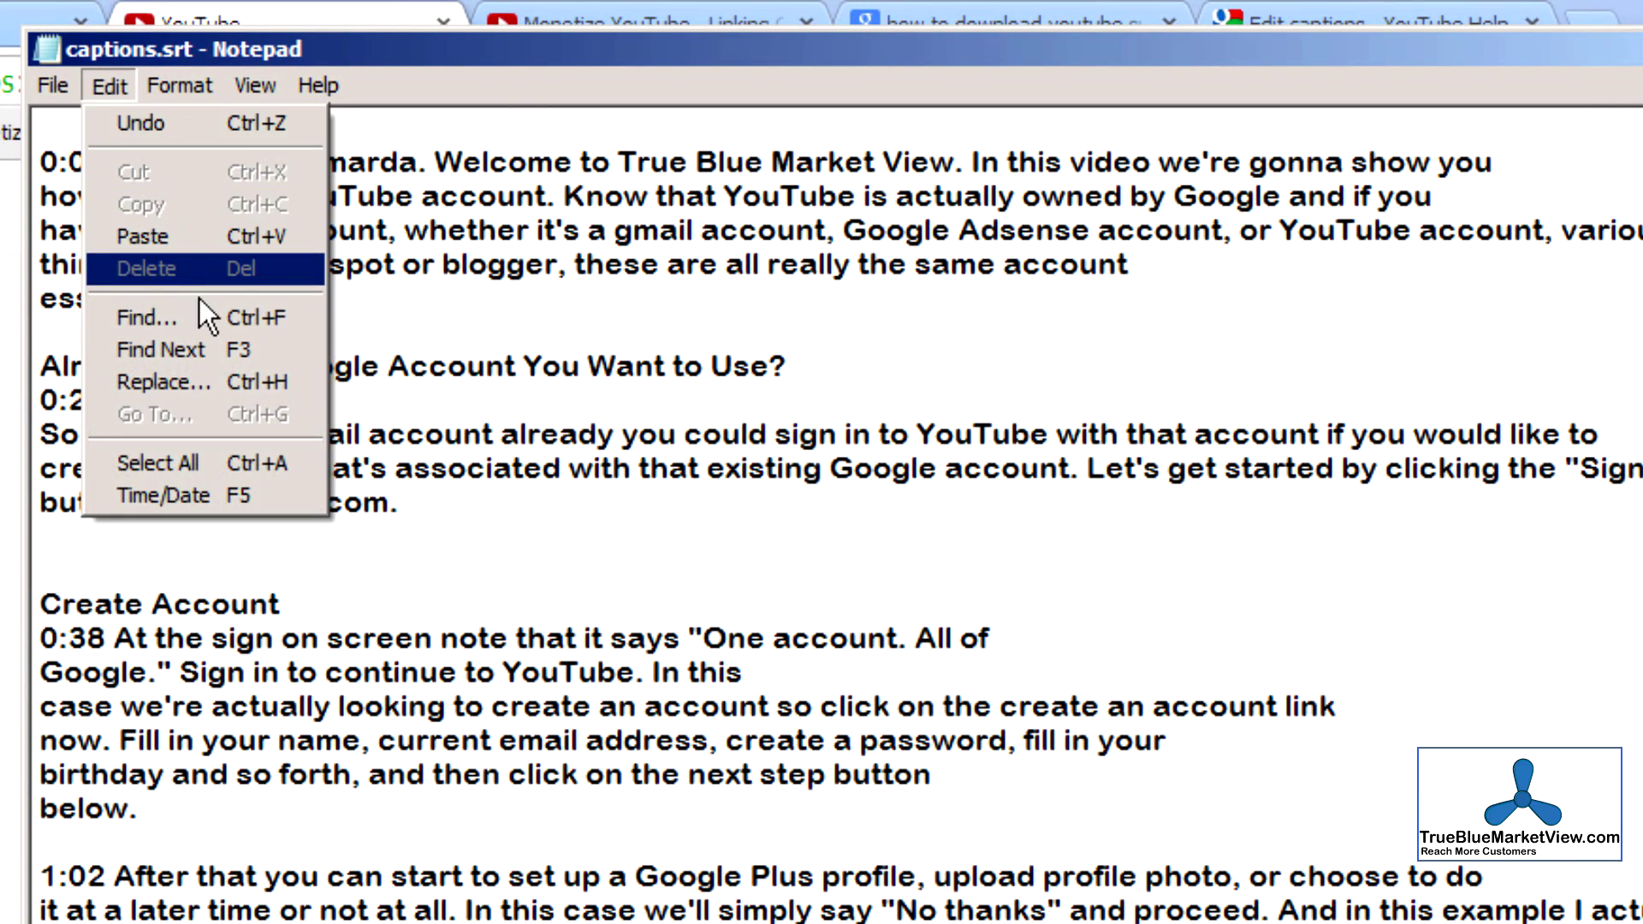
click(165, 450)
click(114, 78)
click(156, 205)
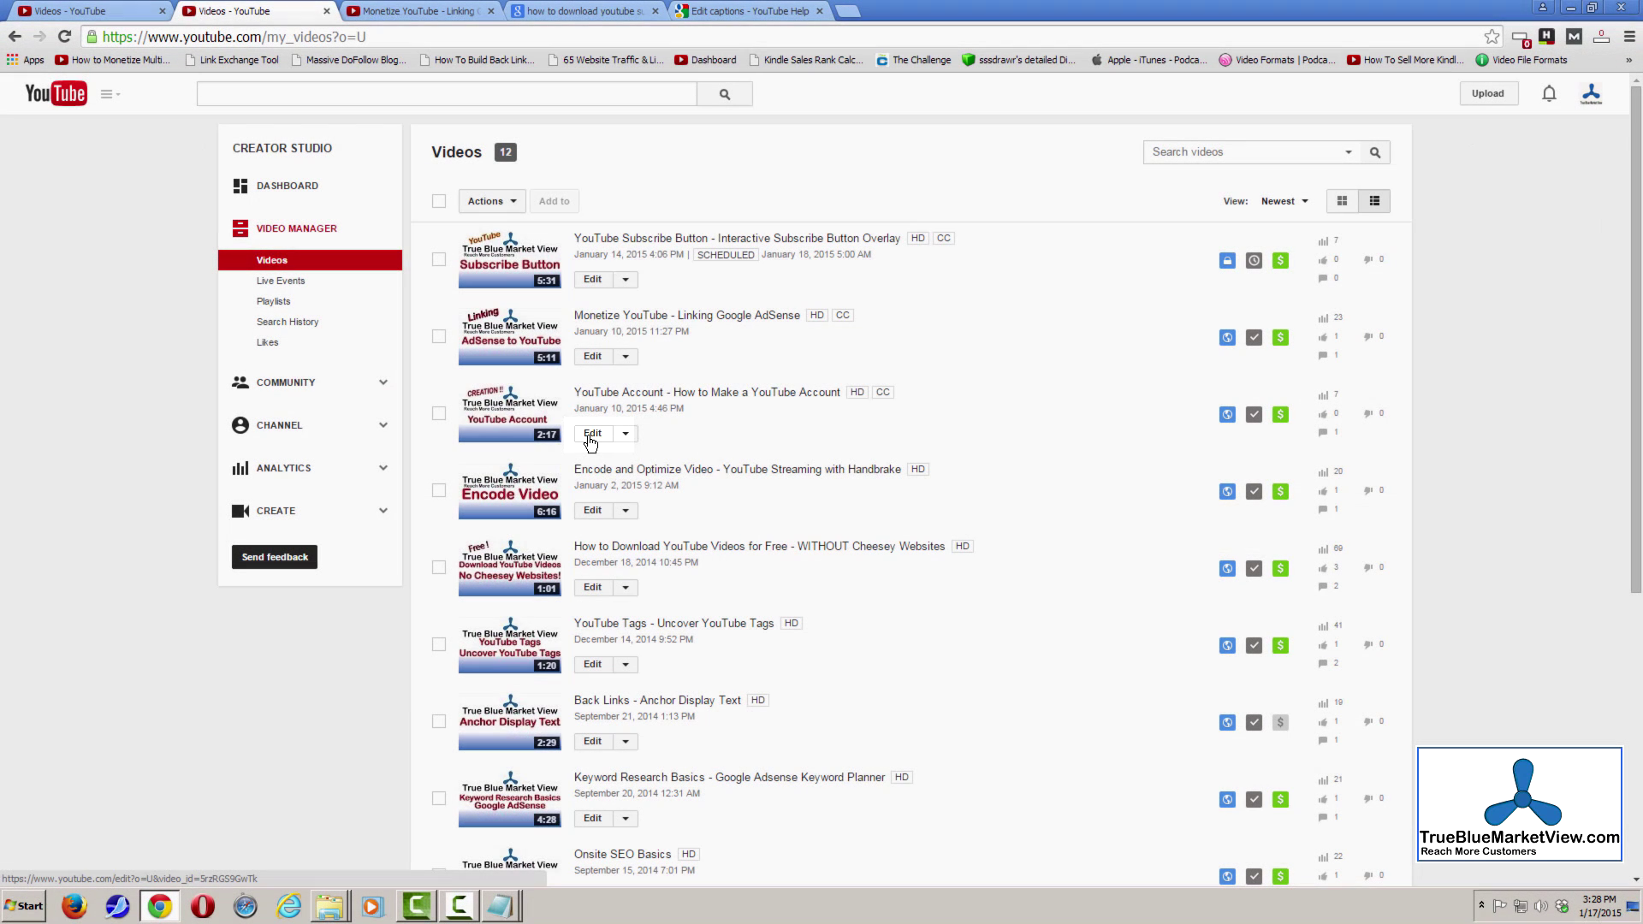
Open the YouTube Account video's description for editing and add blank lines at its end
click(589, 439)
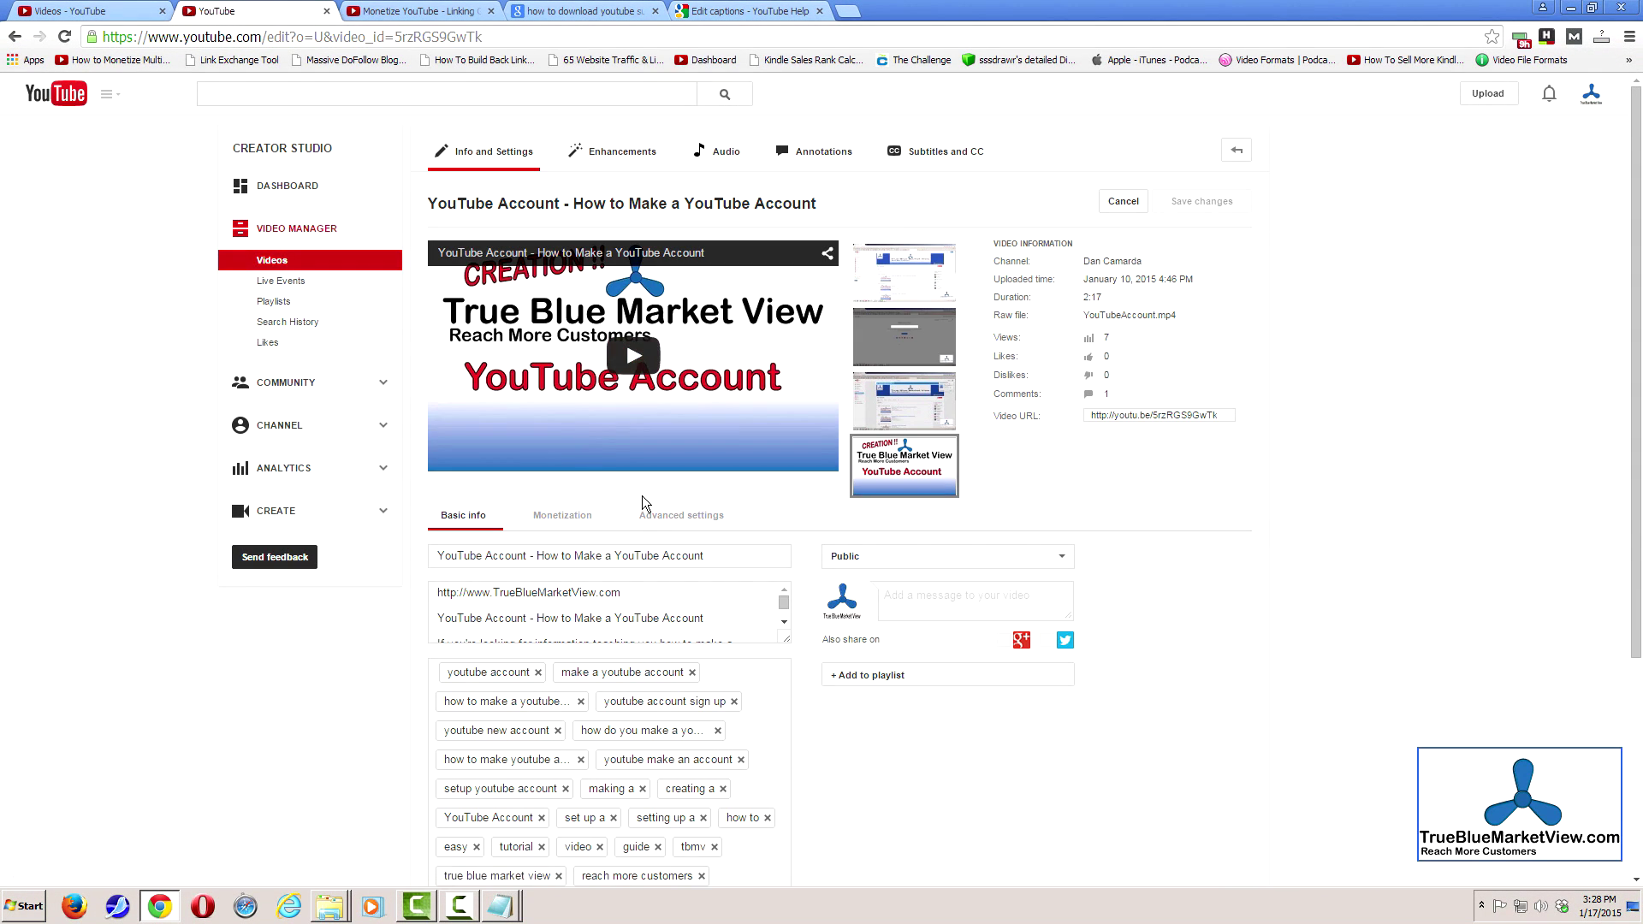
click(697, 590)
key(Down)
key(Down)
key(Down)
key(Down)
key(Down)
key(Down)
key(Down)
key(Down)
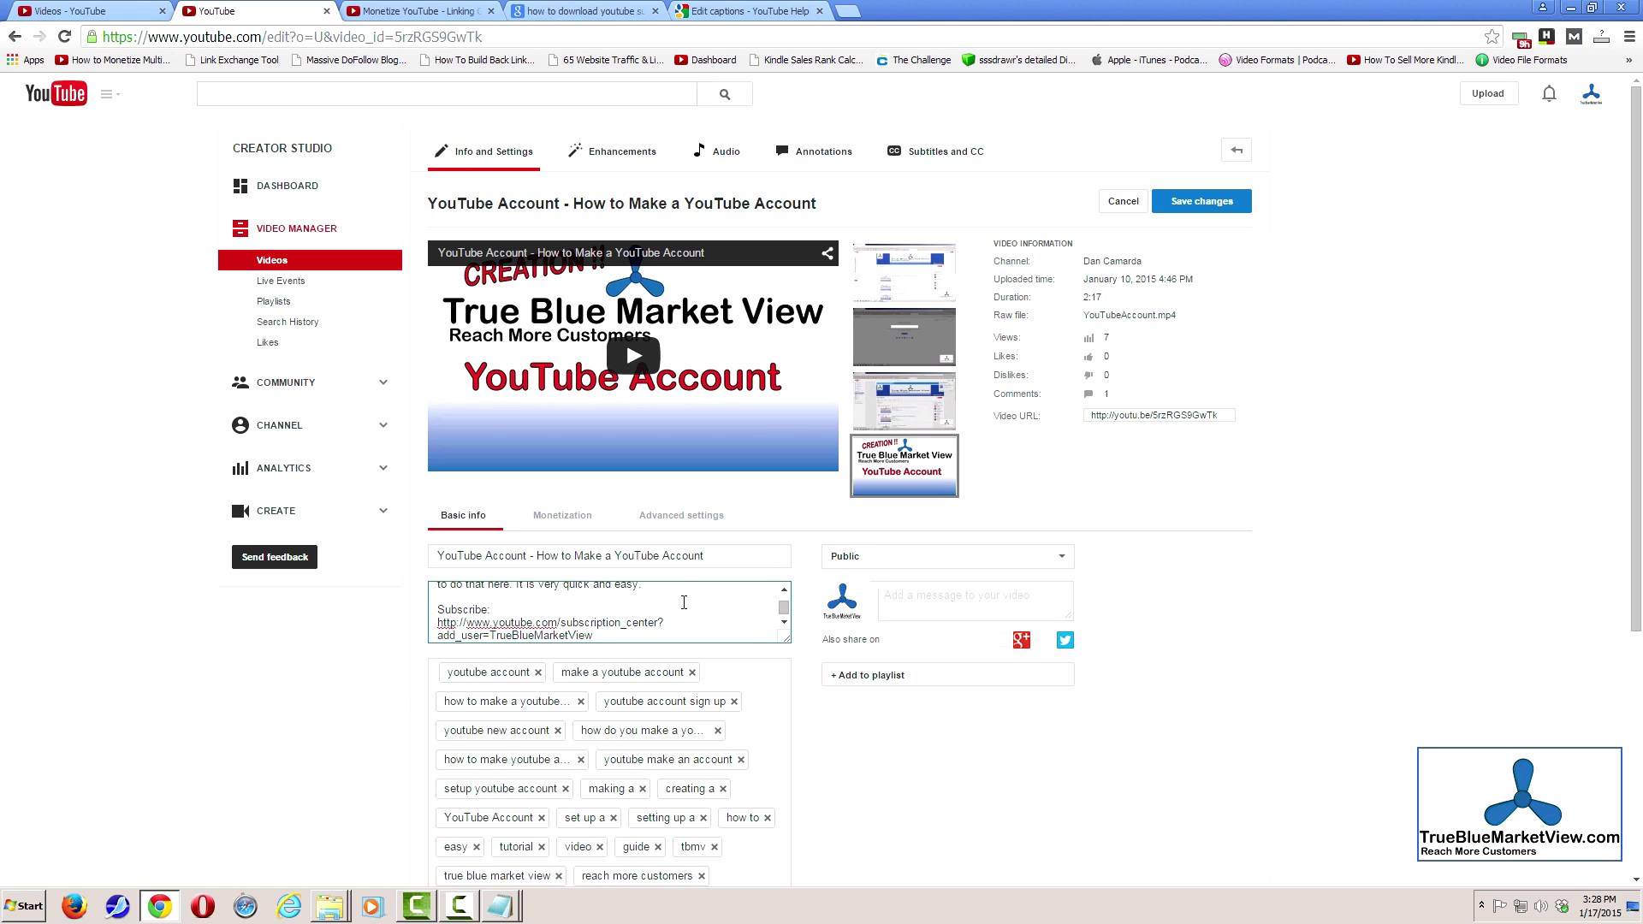
key(Return)
key(Return)
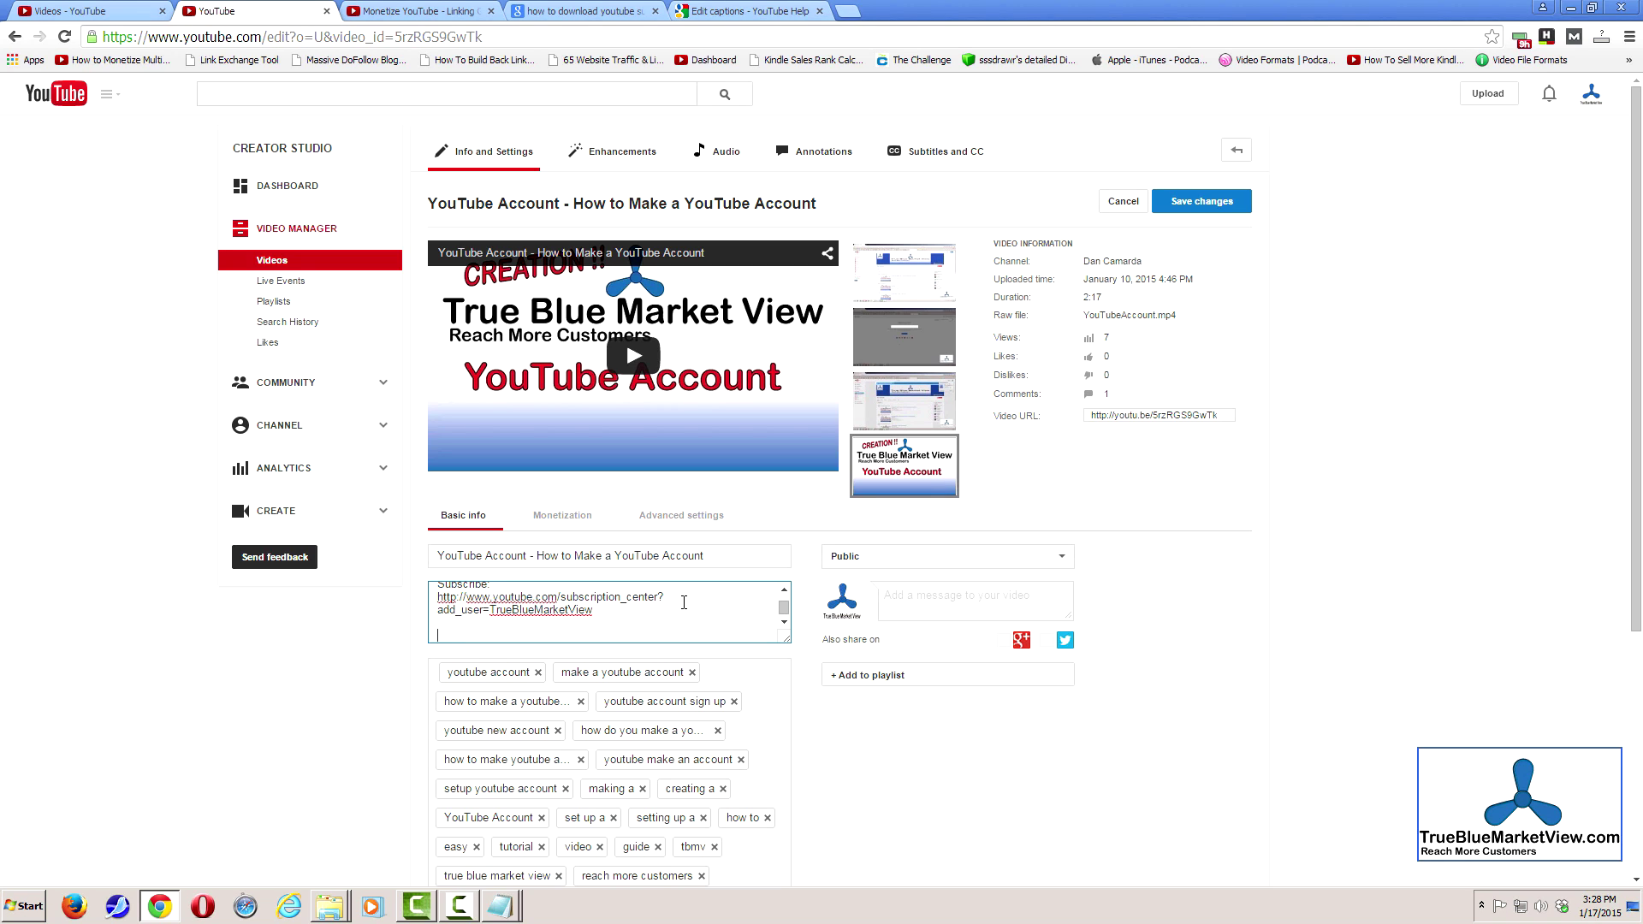
Add a 'Transcription:' heading and paste the timestamped transcript beneath it
text(Transcription:)
key(Return)
key(Return)
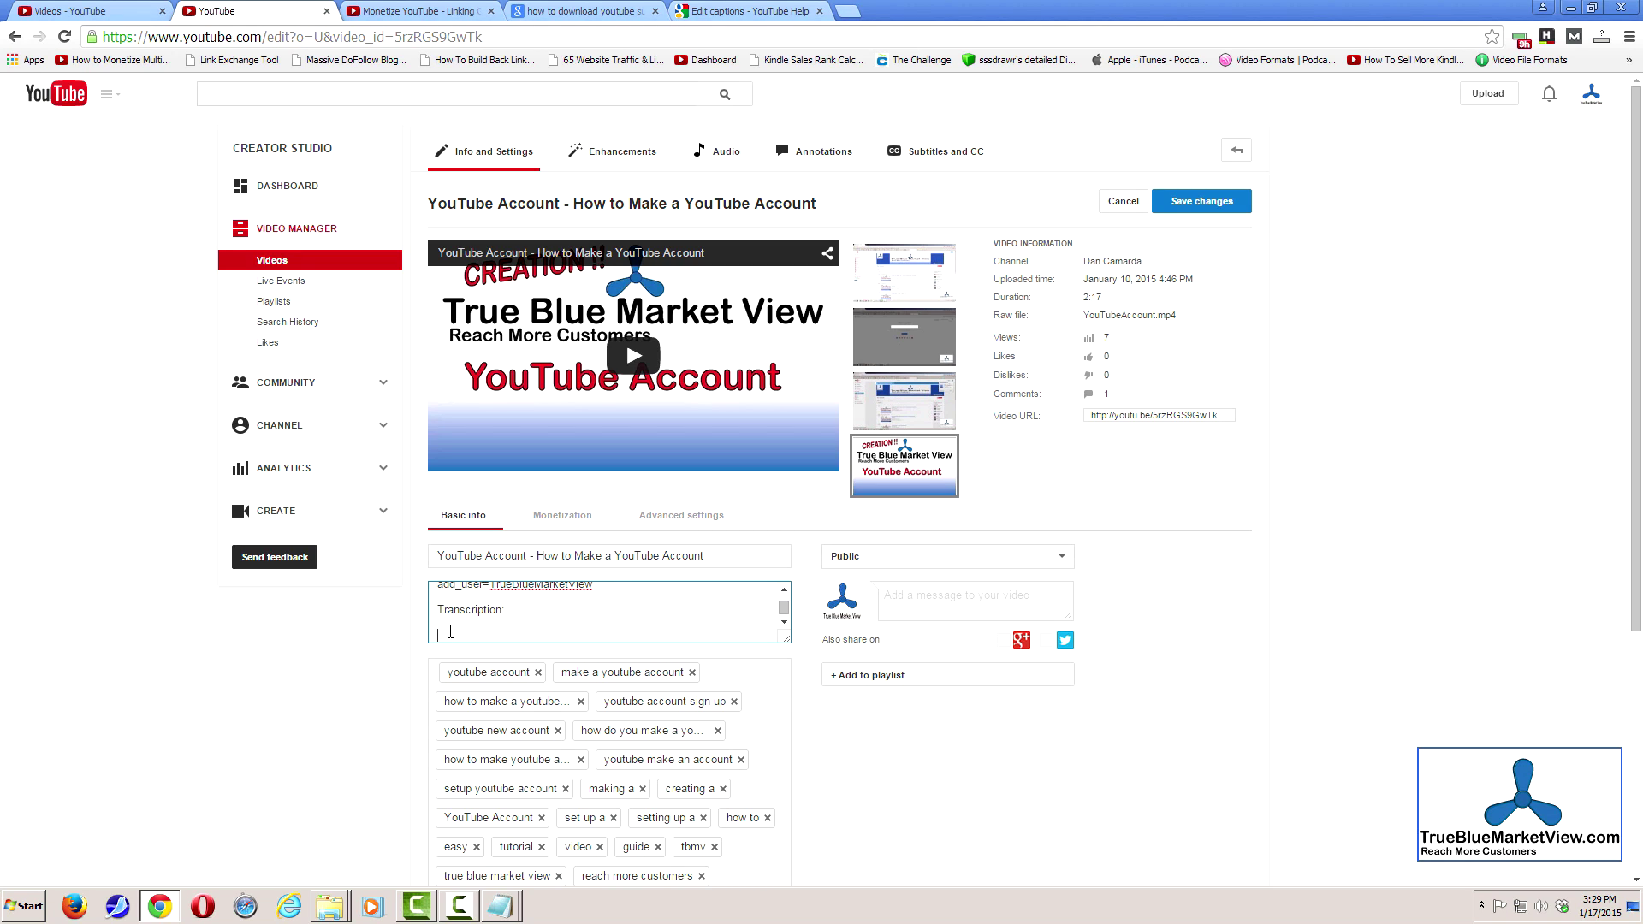
right_click(450, 632)
click(512, 721)
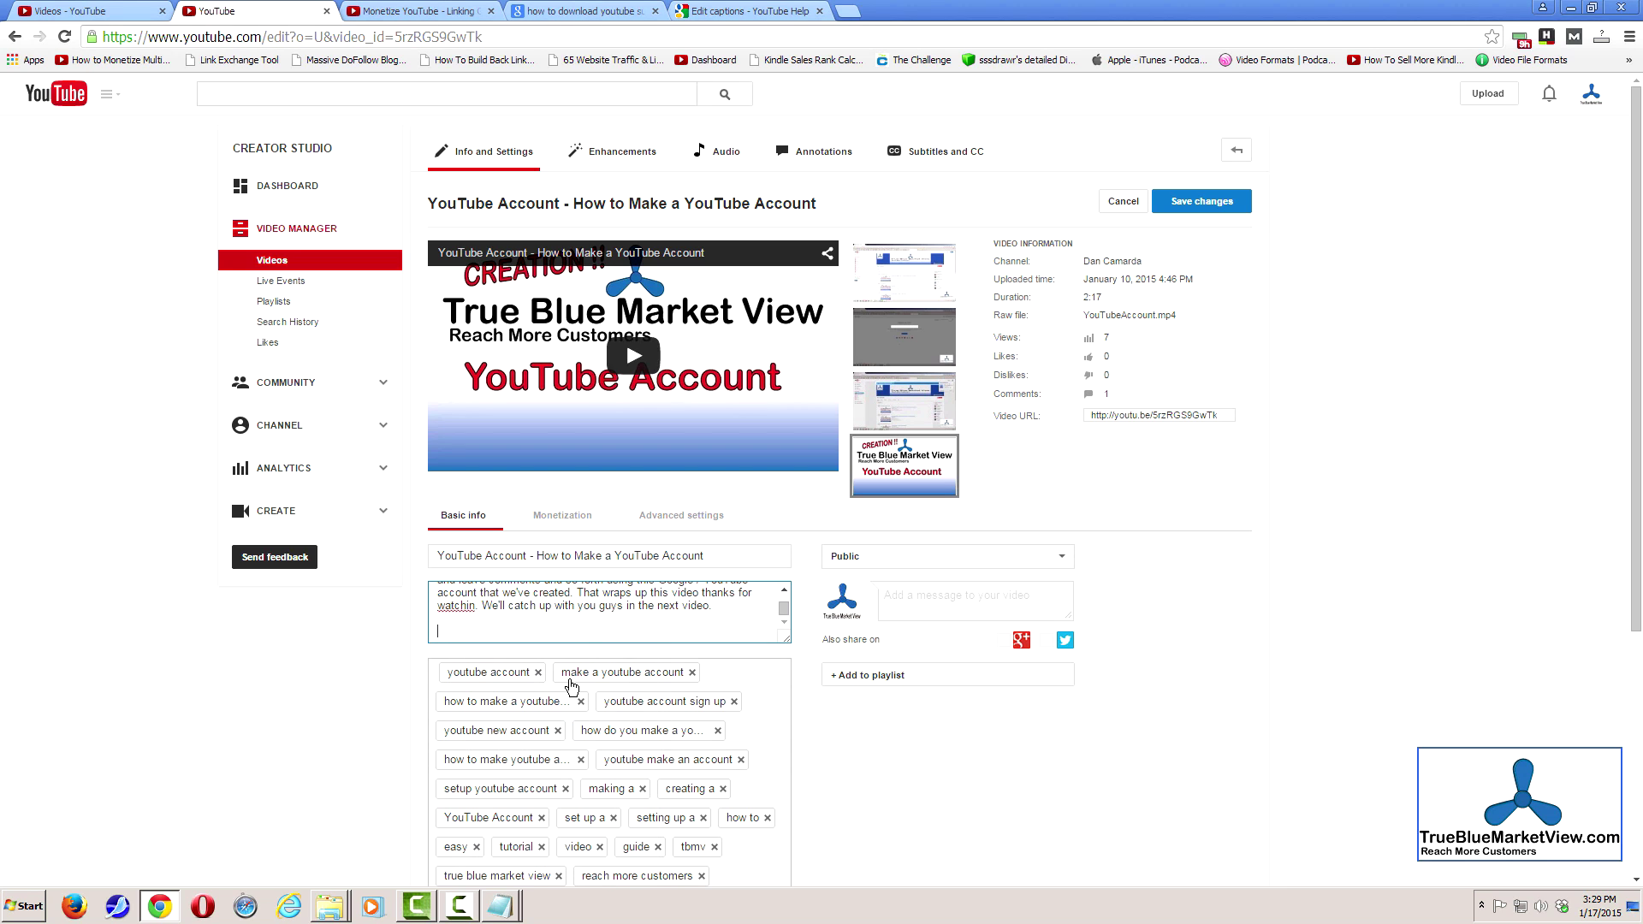
key(BackSpace)
key(BackSpace)
key(Page_Up)
key(Page_Up)
key(Page_Up)
key(Page_Up)
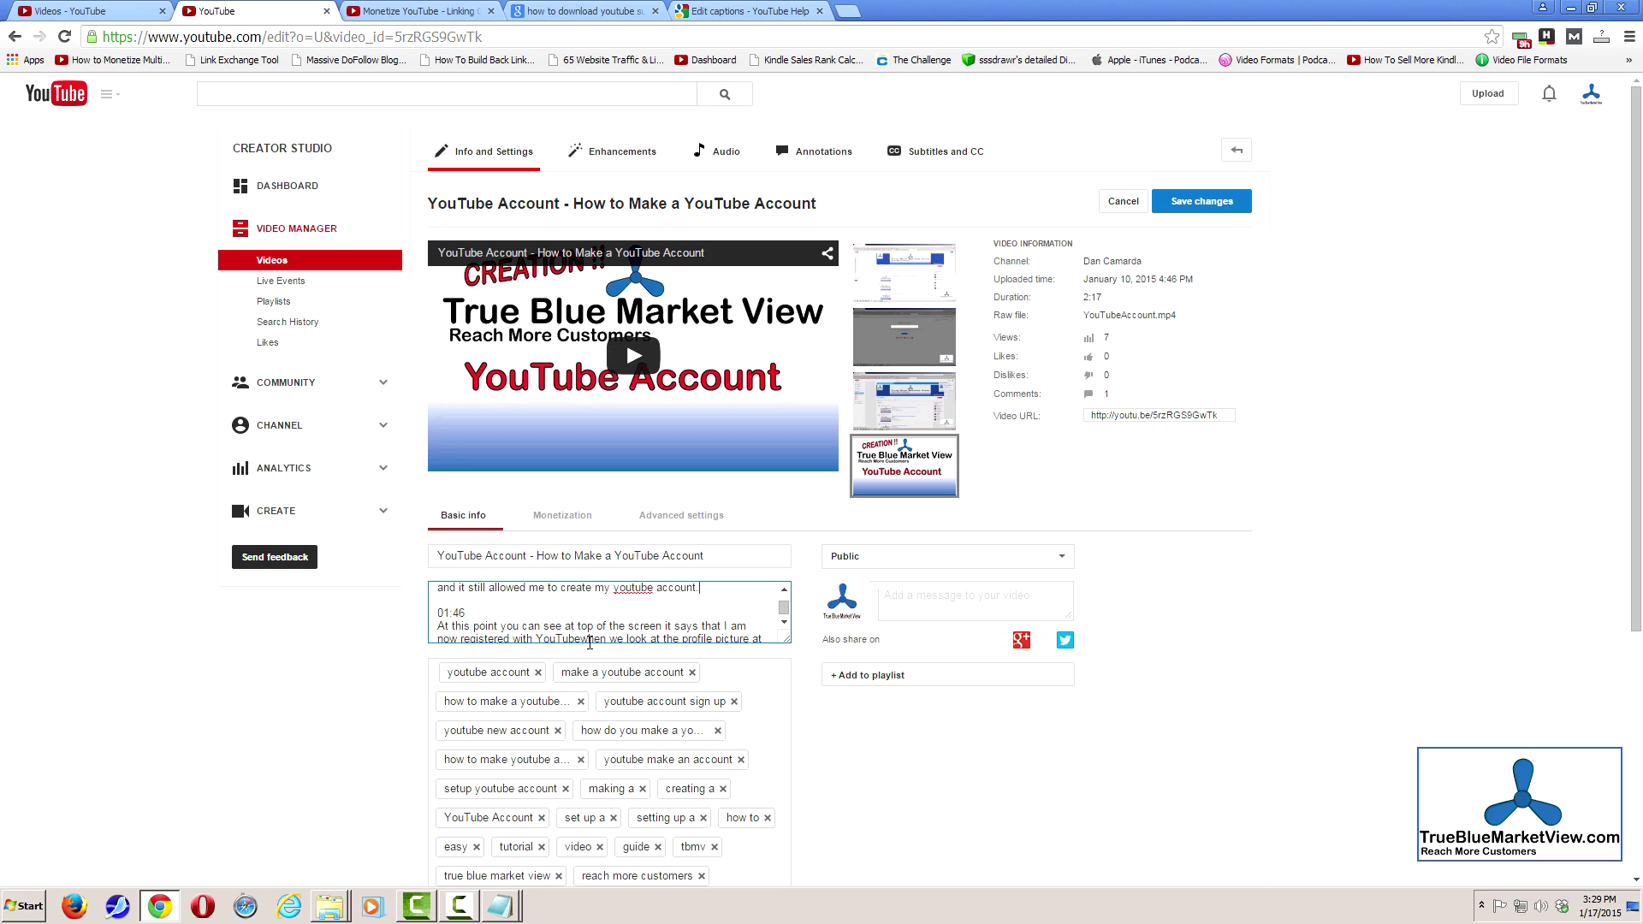
key(Page_Up)
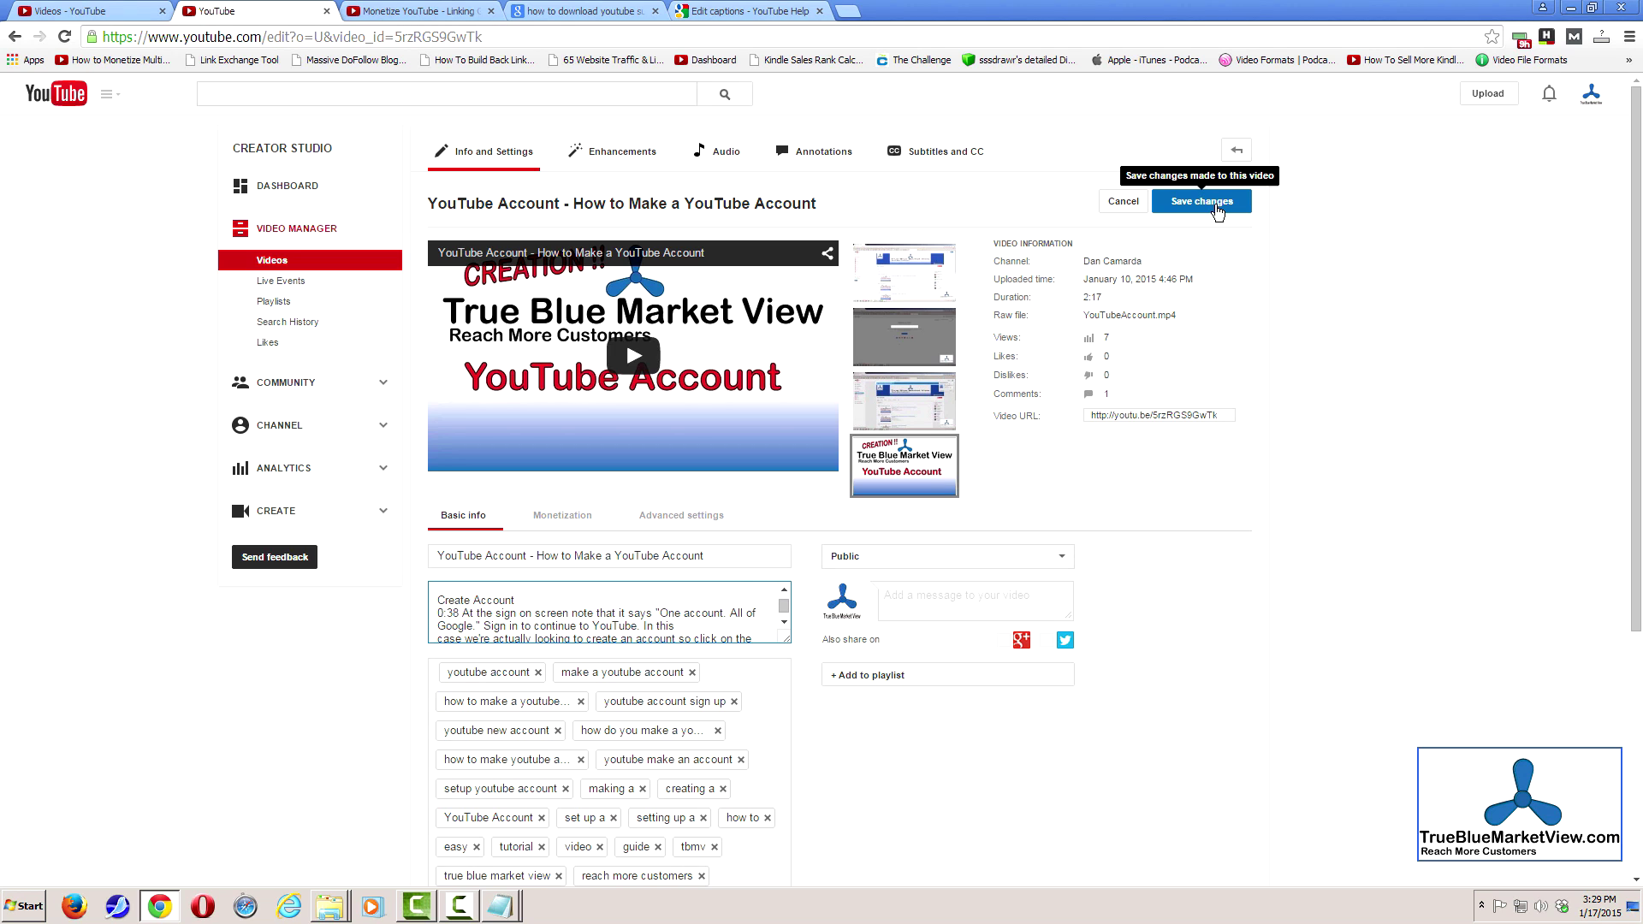
Save the updated description and view the YouTube Account watch page in a new tab
click(1206, 203)
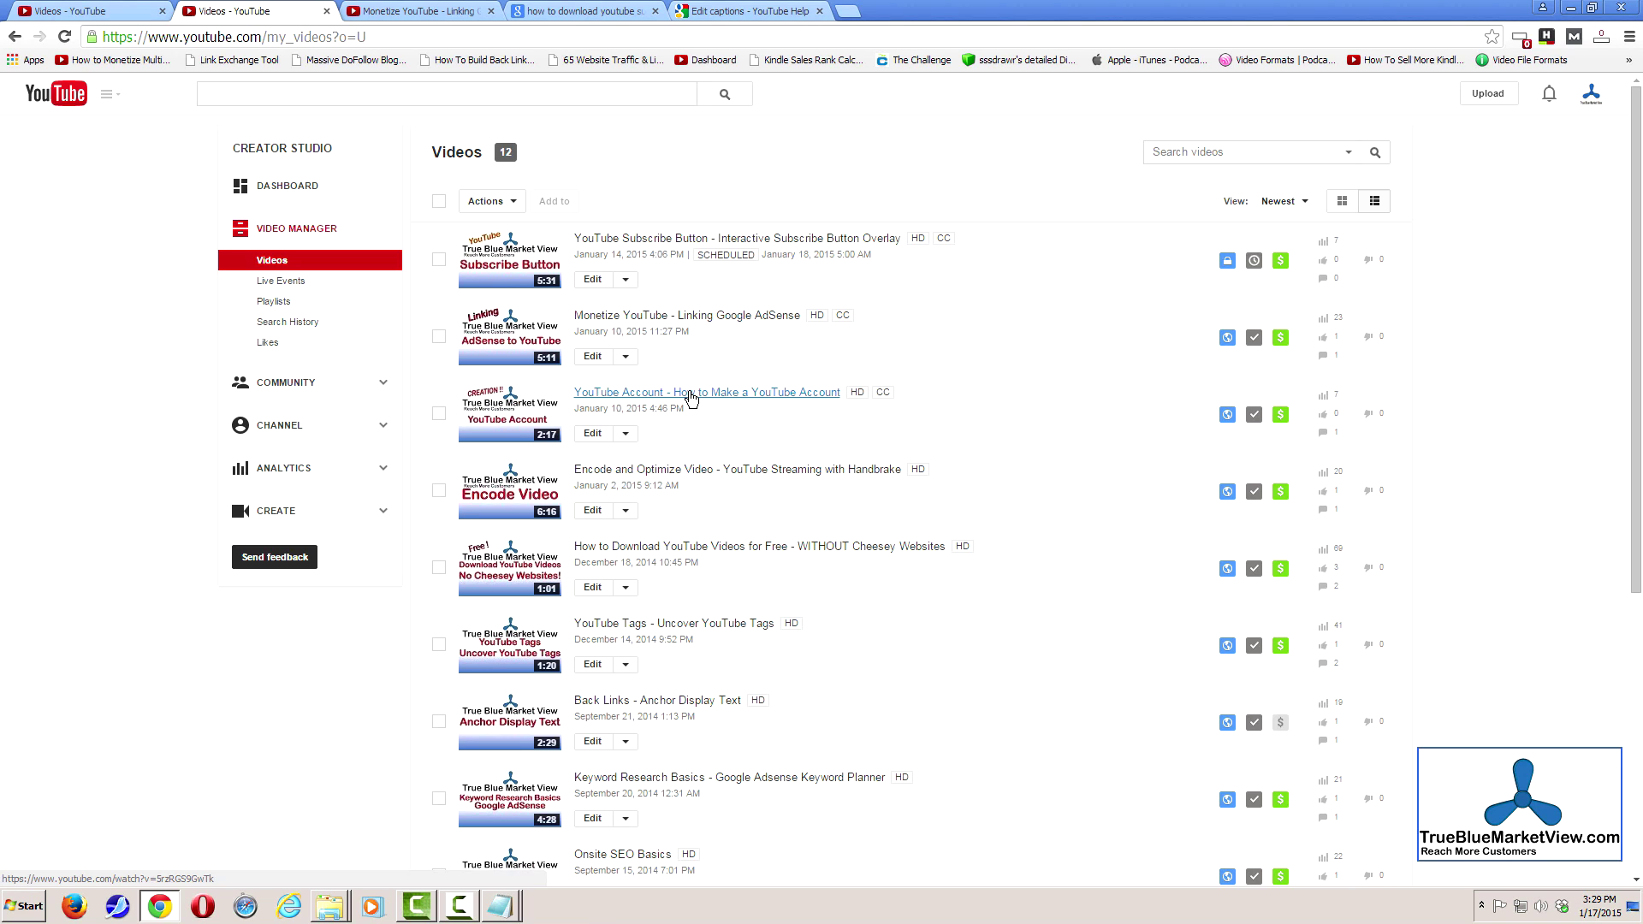
middle_click(691, 397)
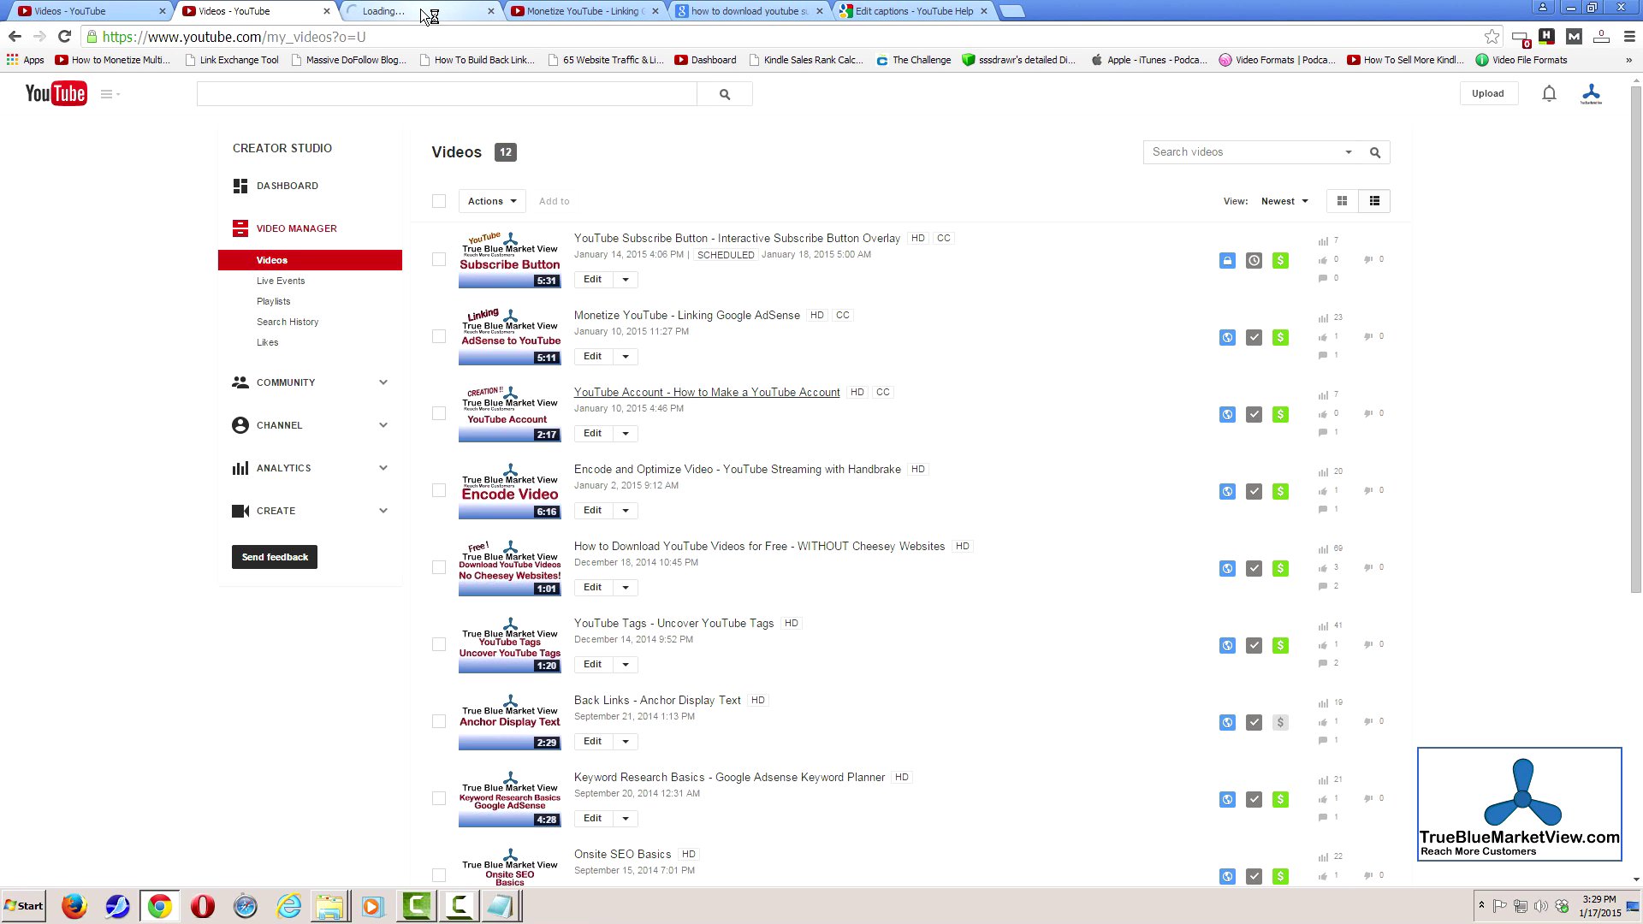
click(421, 12)
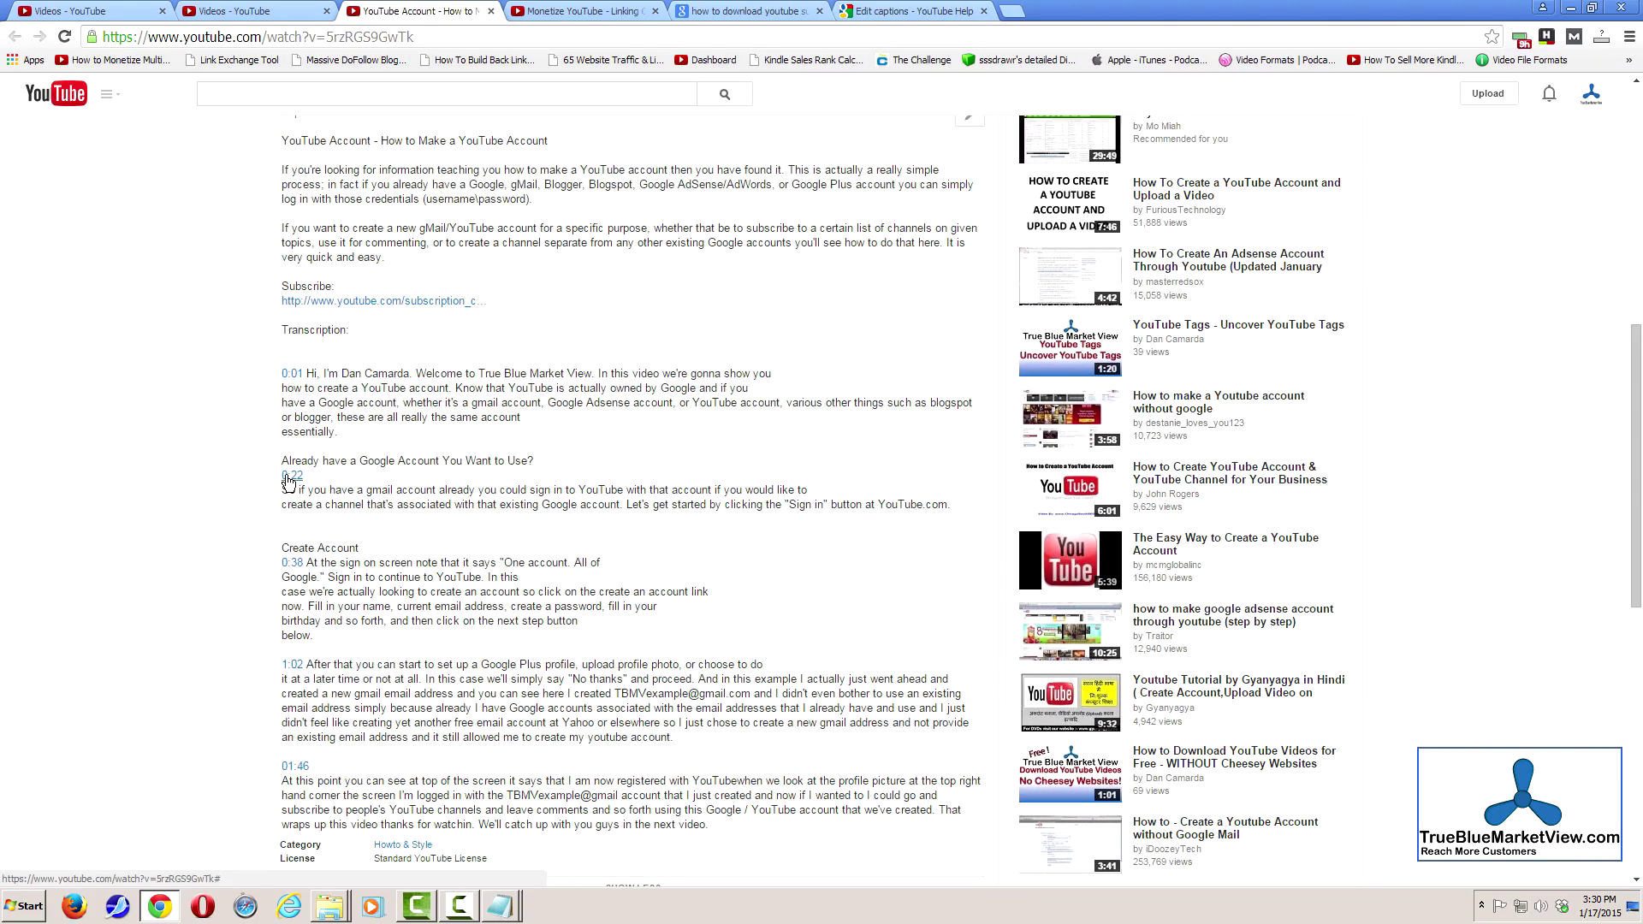
Jump the video to 0:38 via the description timestamp and pause it at 0:43
click(288, 564)
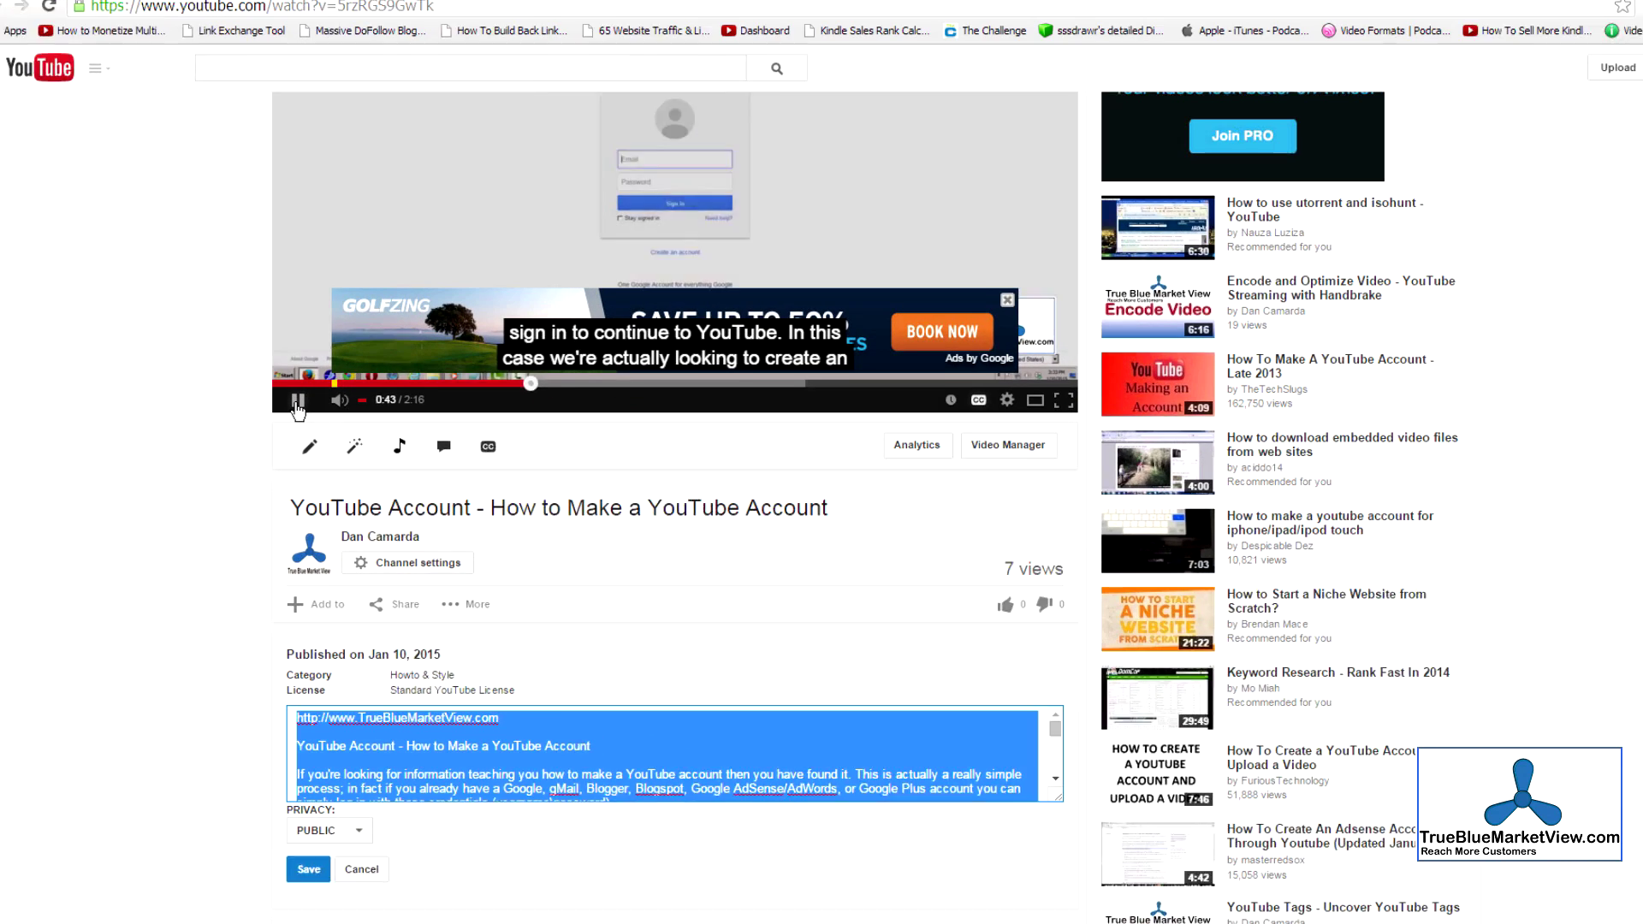
click(297, 402)
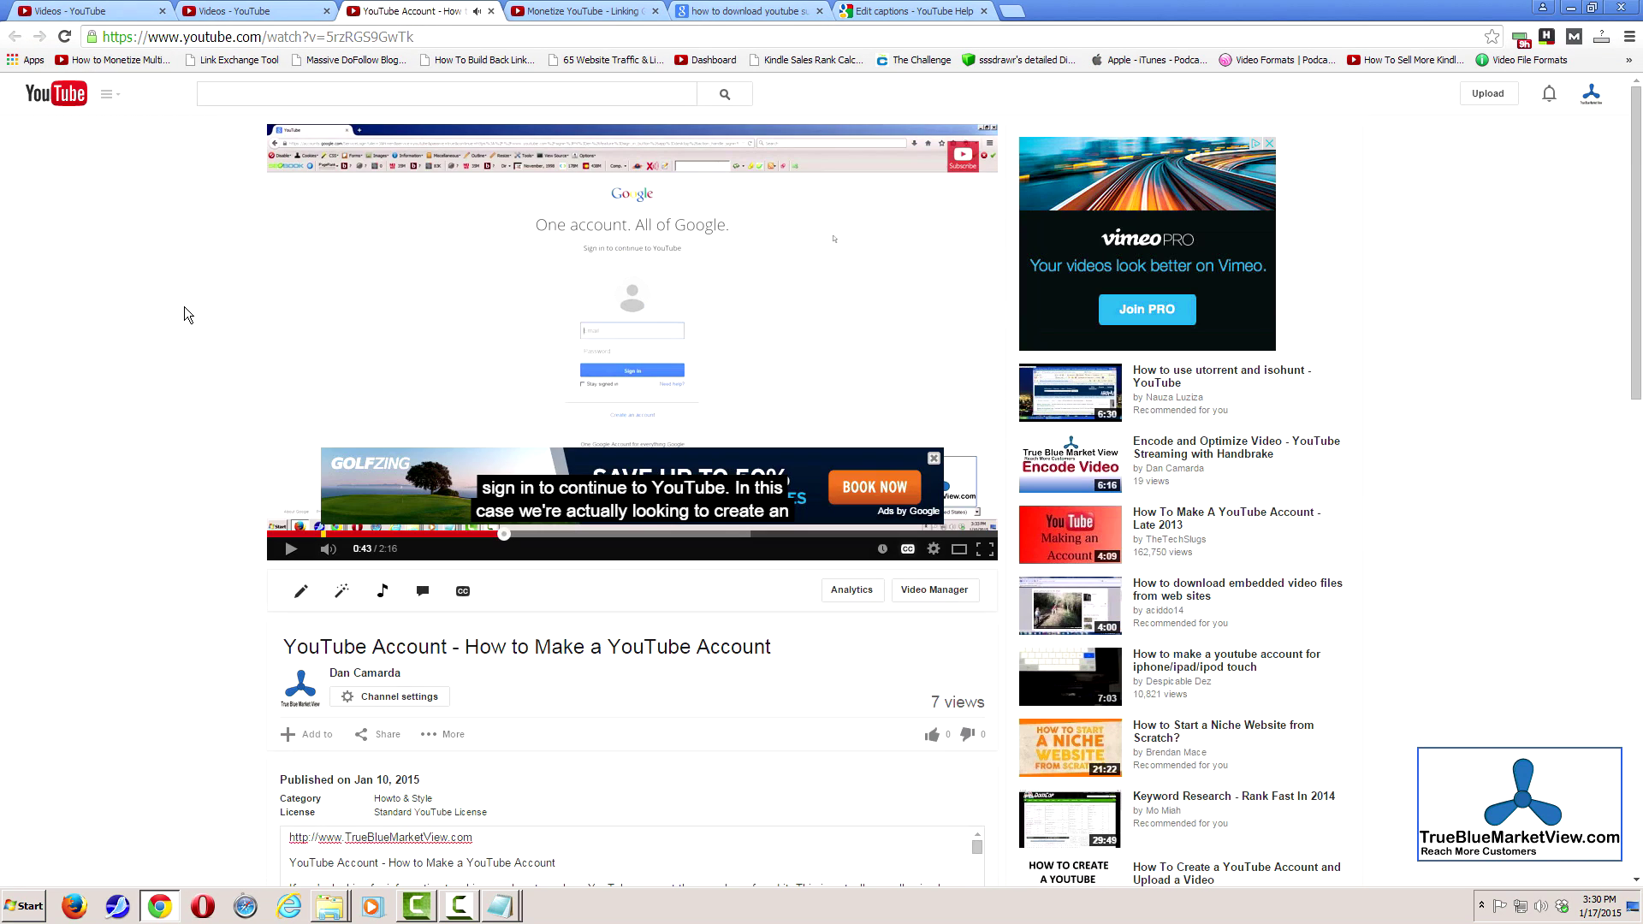